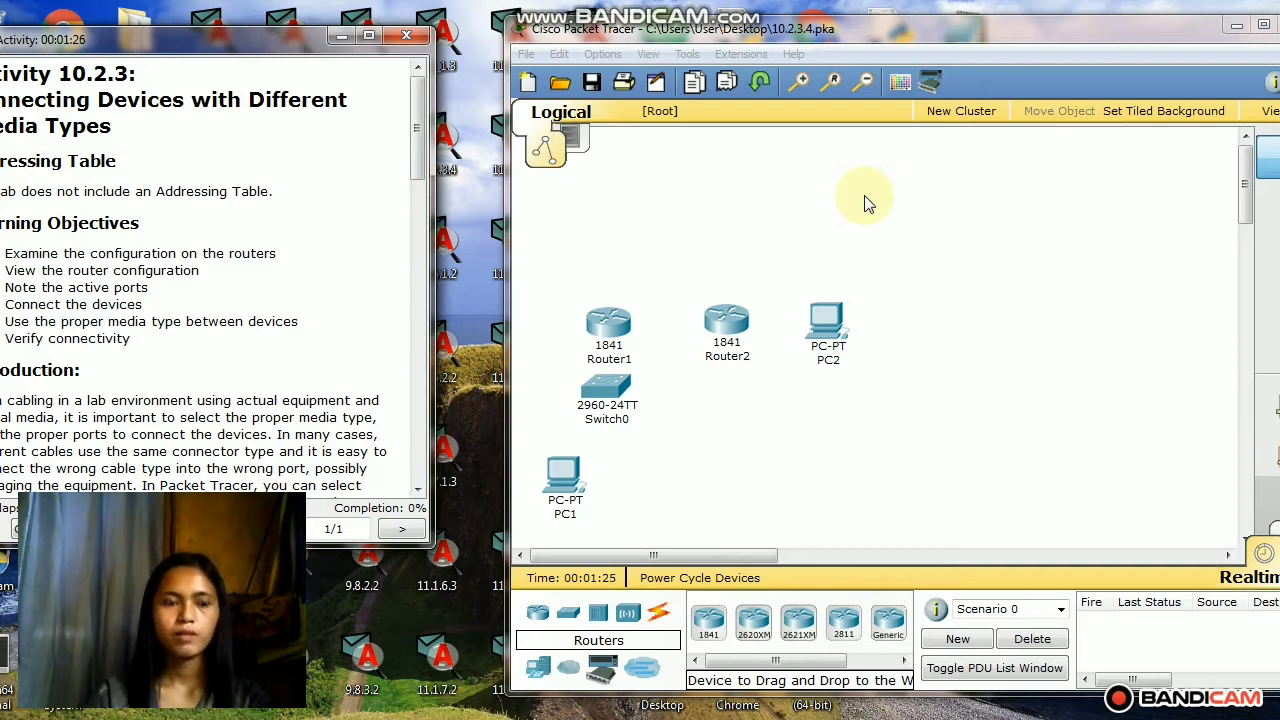
Read the Task 1 instructions and examine the configuration of Router1's FastEthernet0/0, FastEthernet0/1, Serial0/0/0 and Serial0/0/1 interfaces
left_click_drag(418, 134, 418, 141)
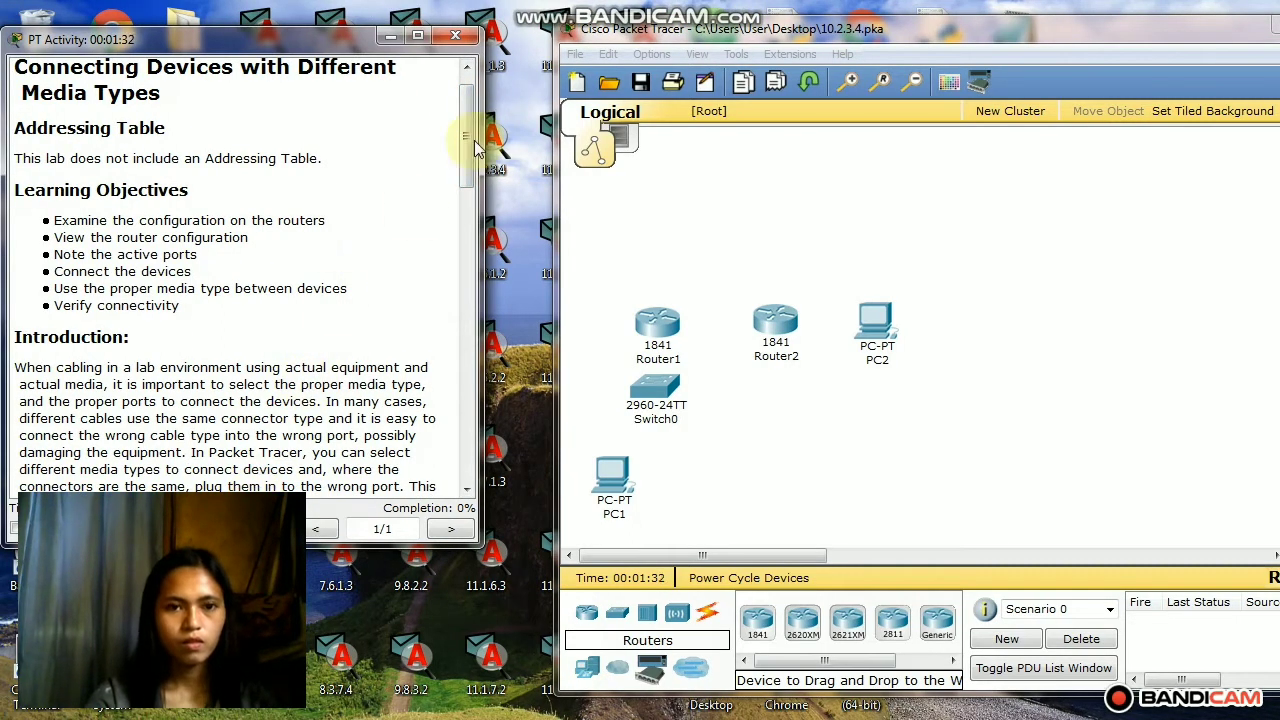
left_click_drag(468, 150, 486, 242)
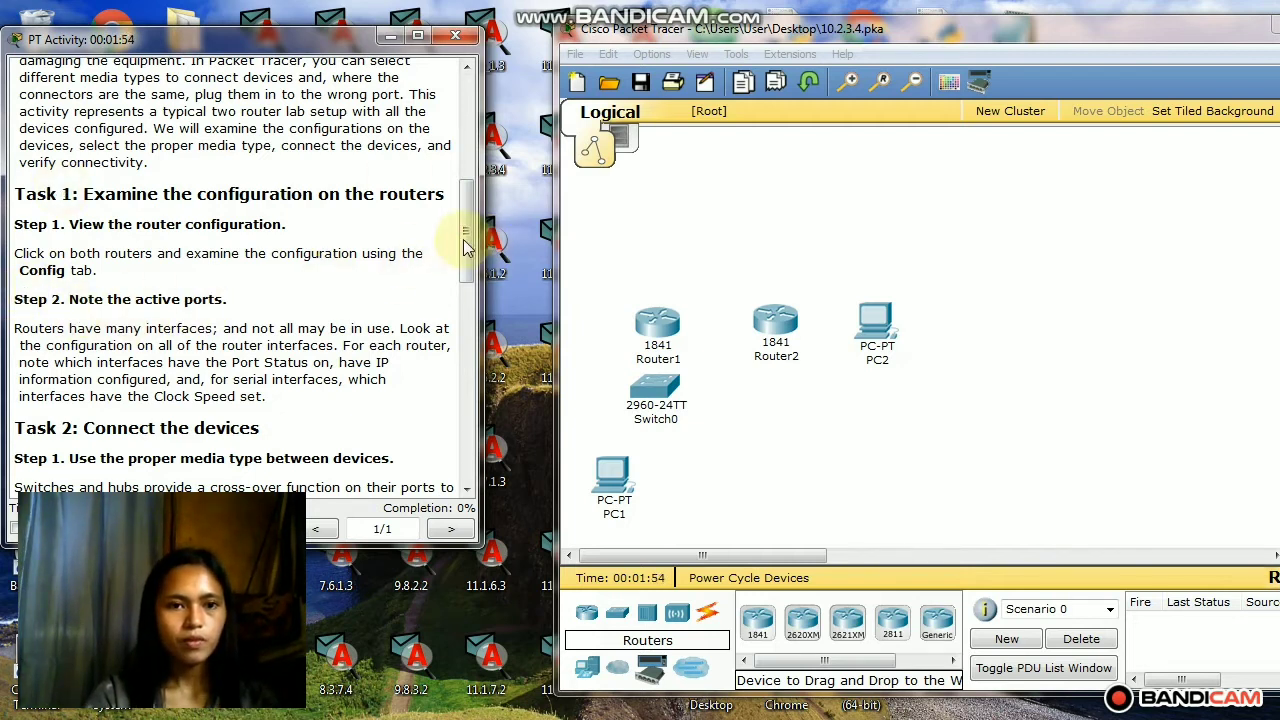
left_click_drag(468, 245, 468, 269)
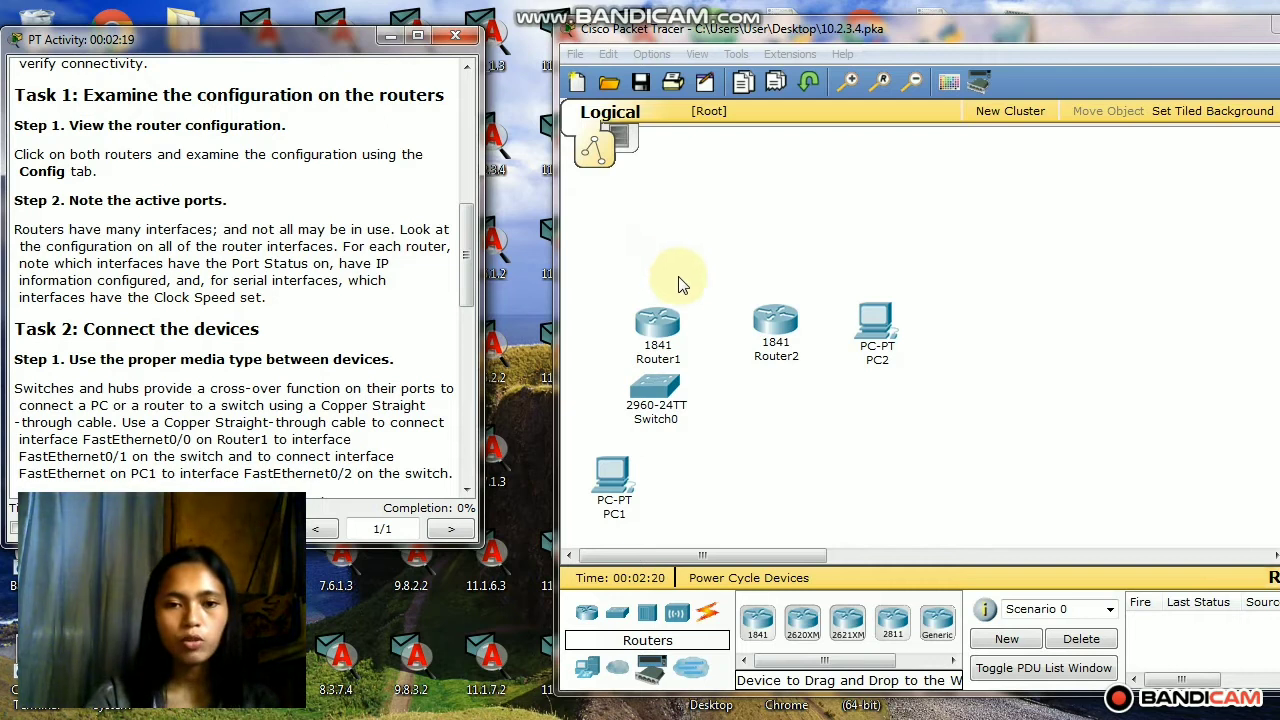
left_click(657, 322)
left_click_drag(485, 127, 866, 96)
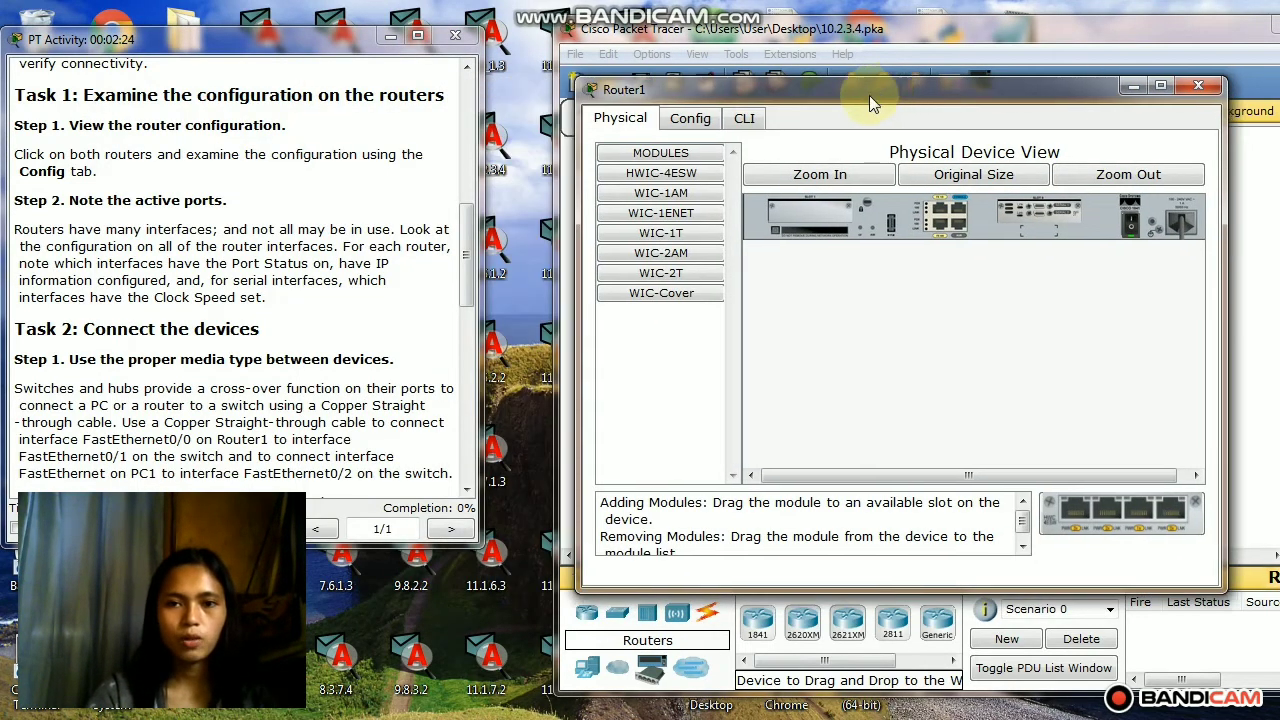
left_click(676, 126)
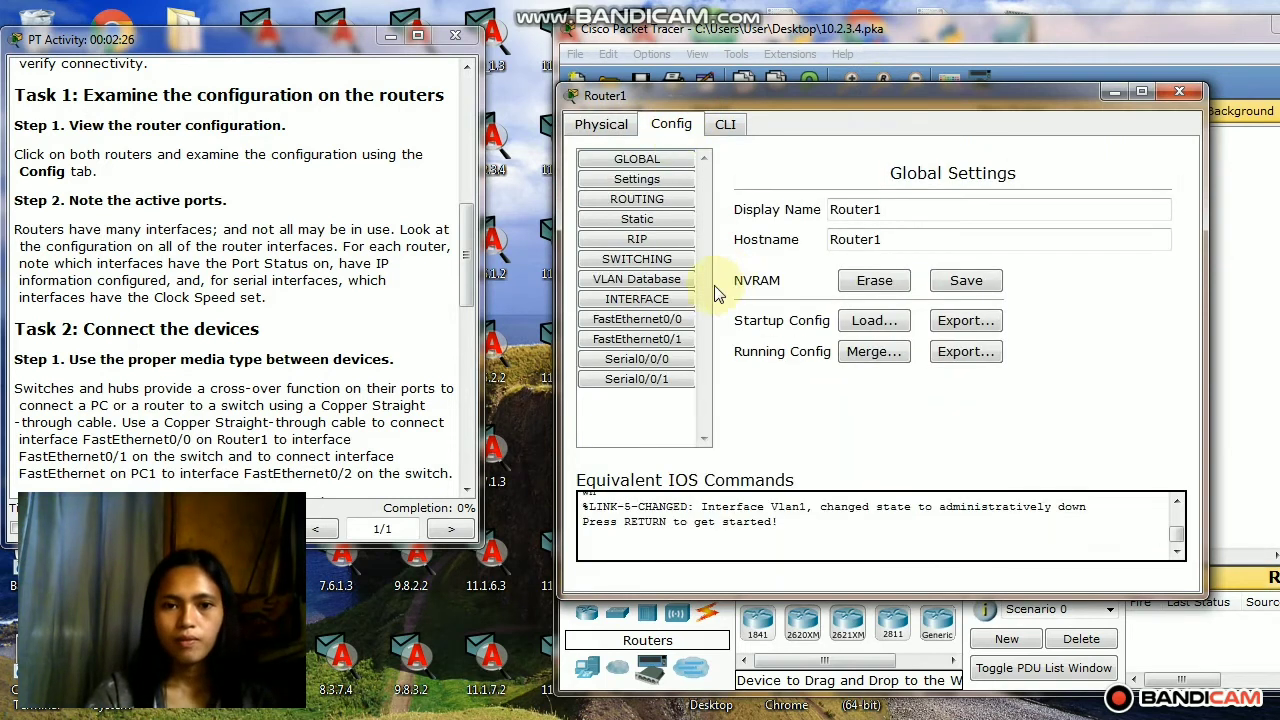
left_click(681, 322)
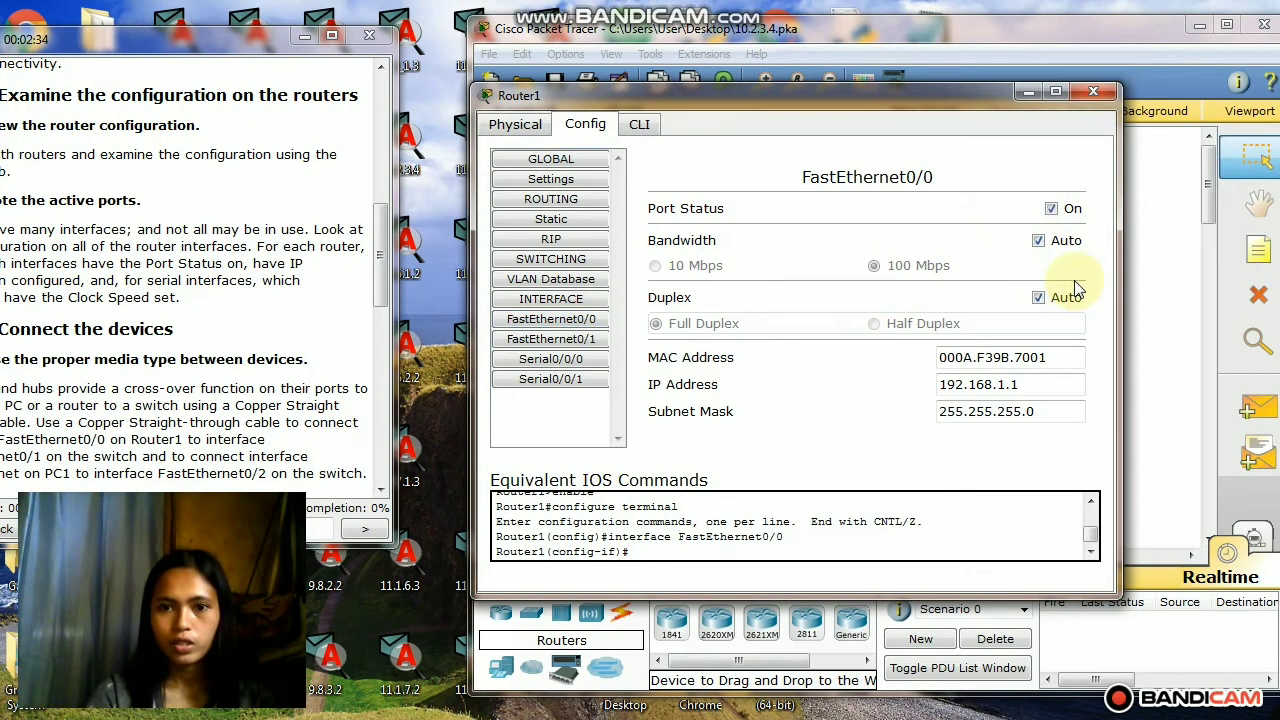
left_click(580, 342)
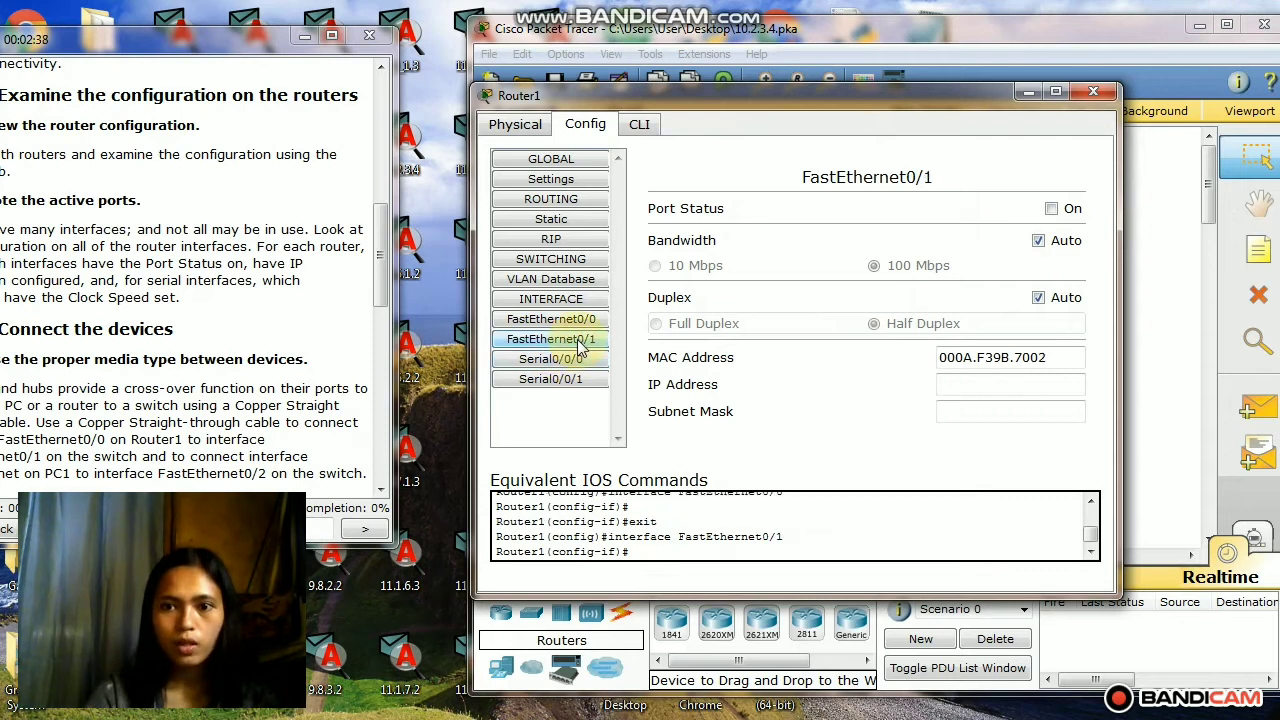
left_click(541, 361)
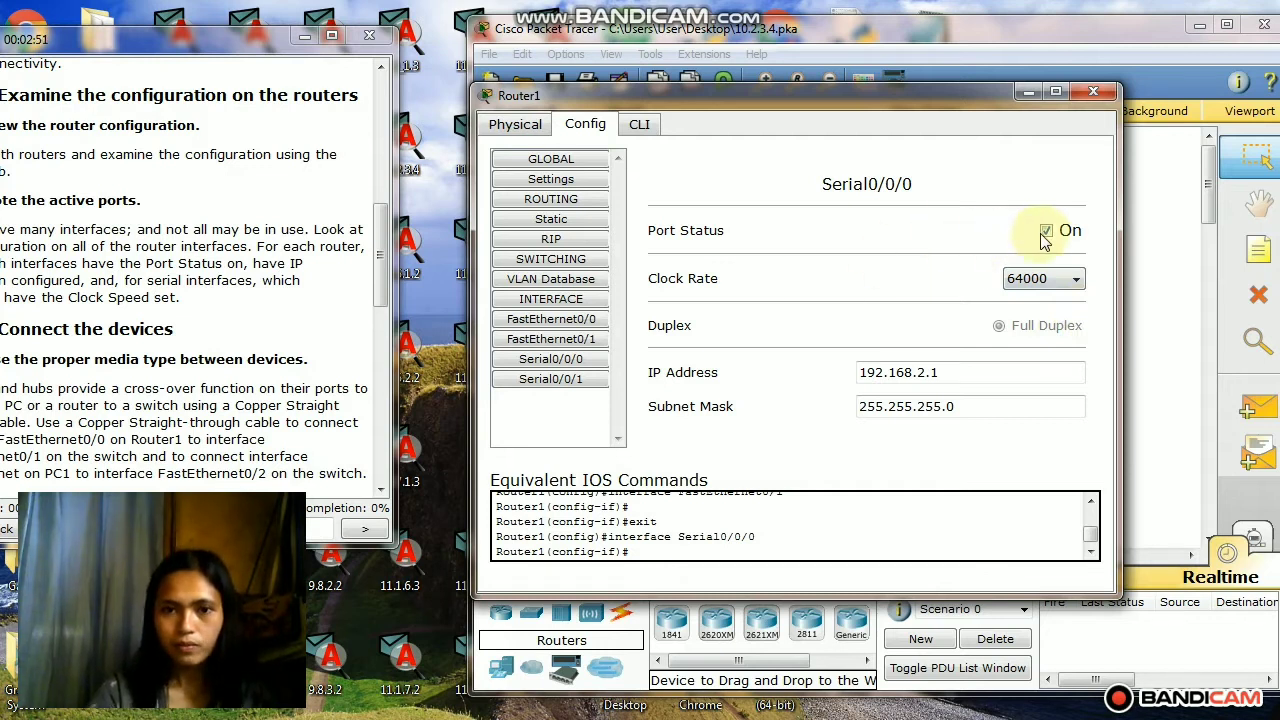
left_click(537, 384)
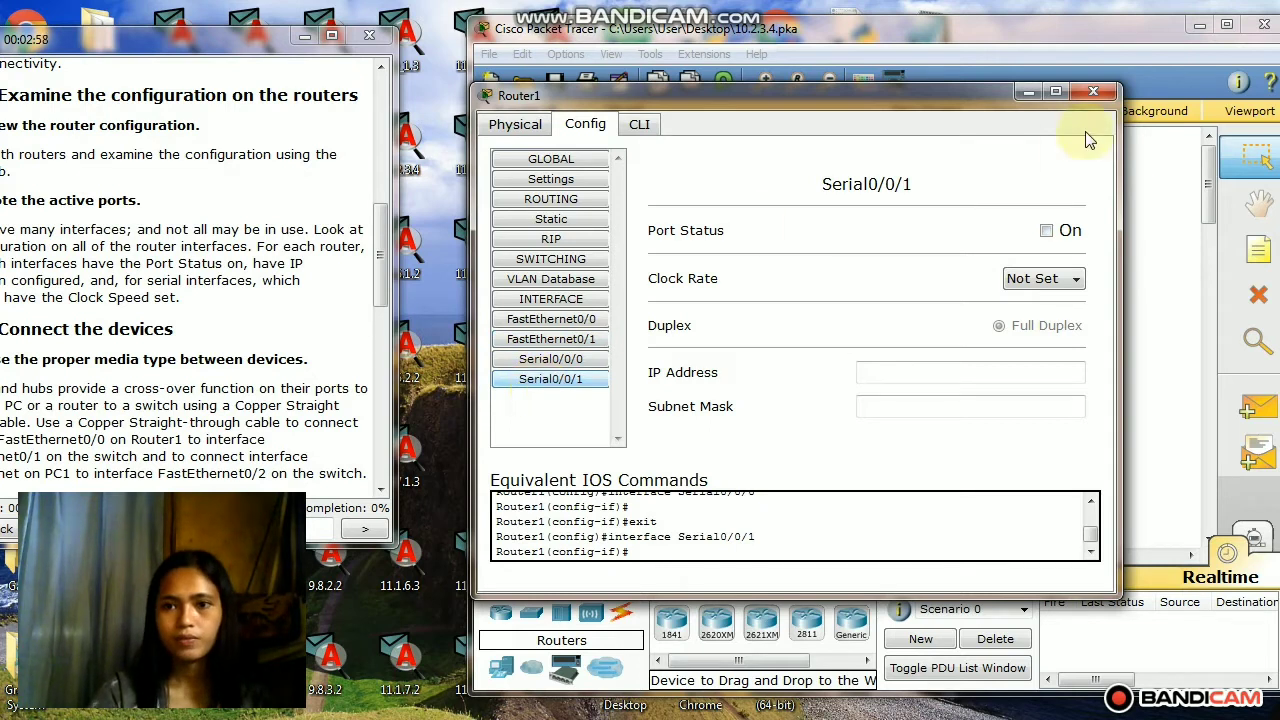
left_click(1095, 90)
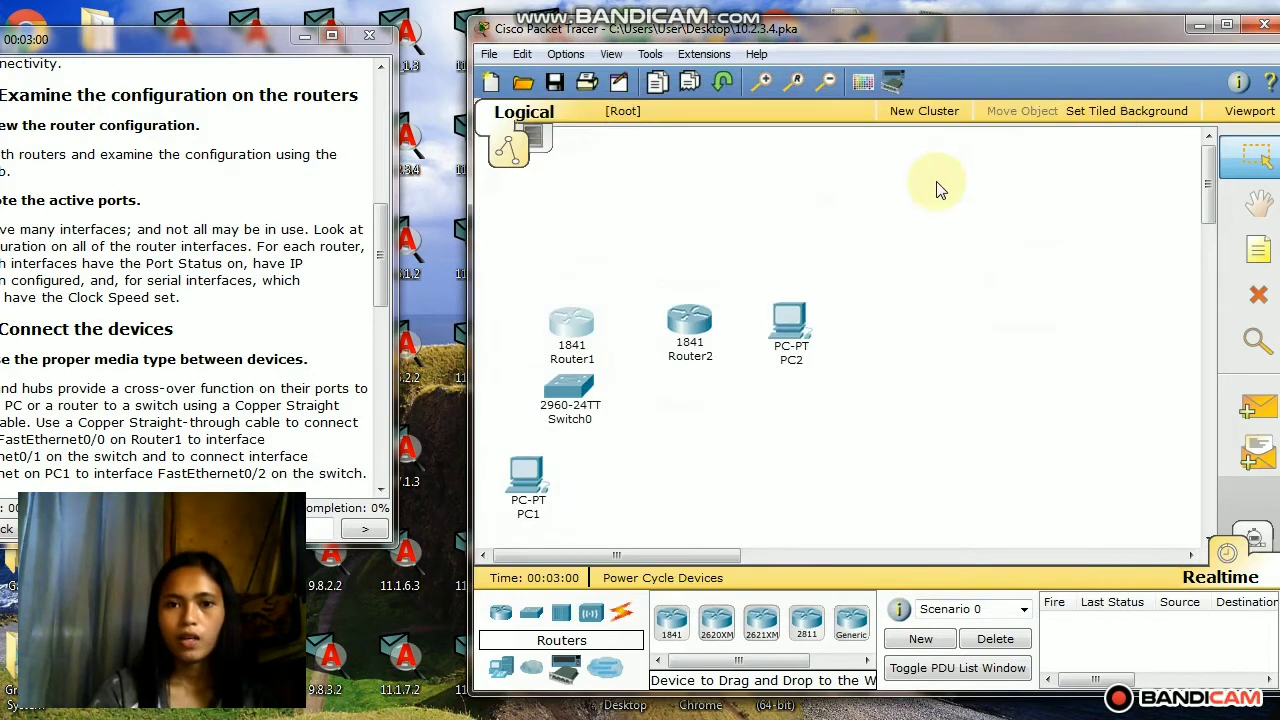
Examine the configuration of Router2's FastEthernet0/0, FastEthernet0/1, Serial0/0/0 and Serial0/0/1 interfaces
left_click(690, 318)
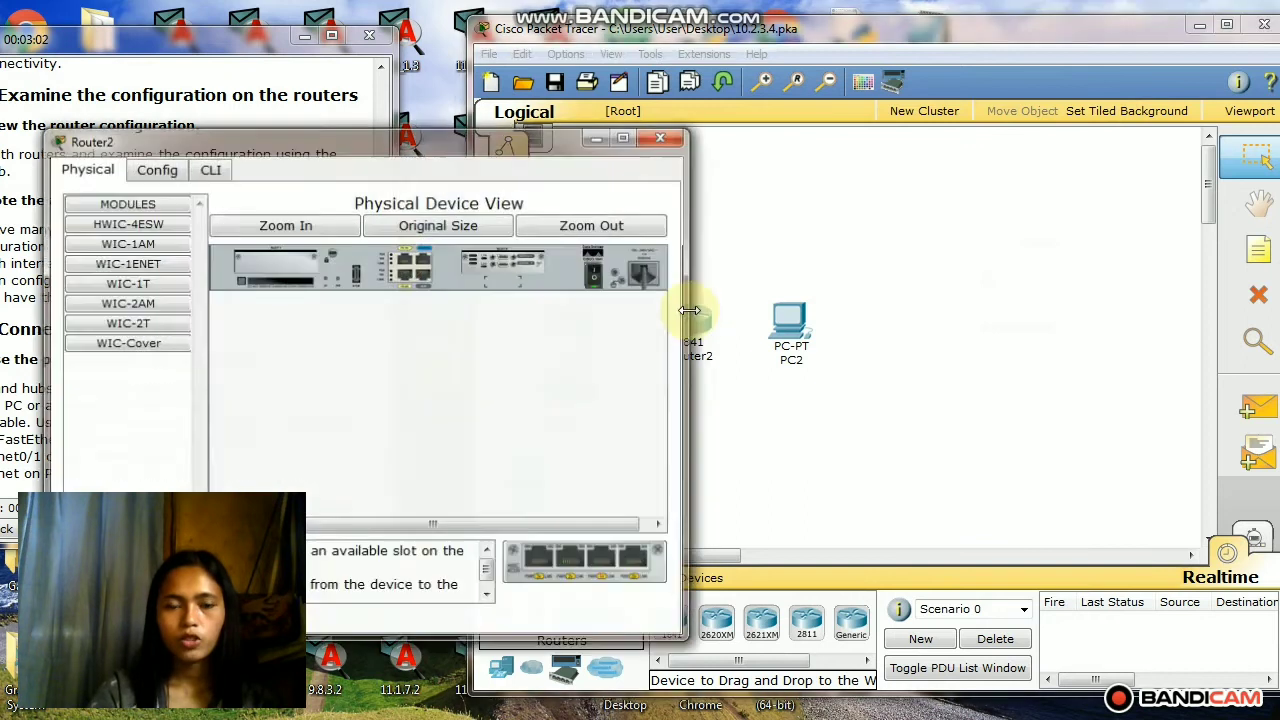
left_click_drag(383, 141, 752, 119)
left_click(563, 150)
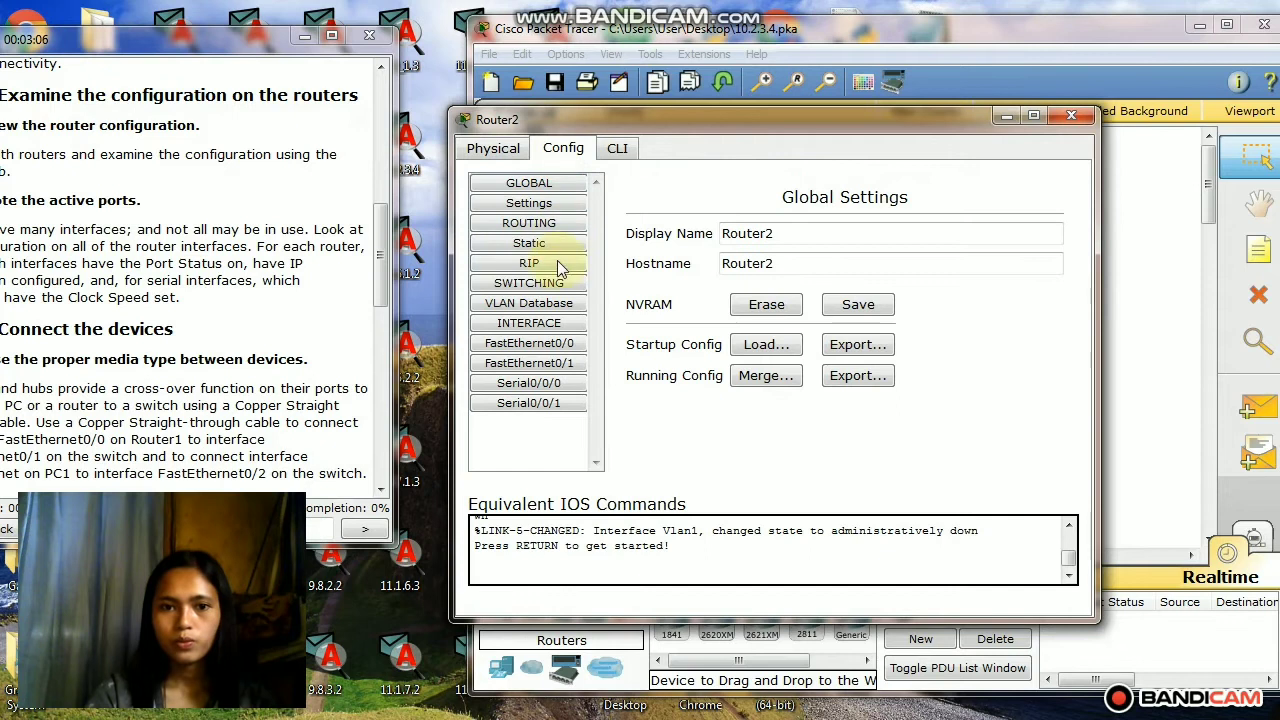
left_click(560, 343)
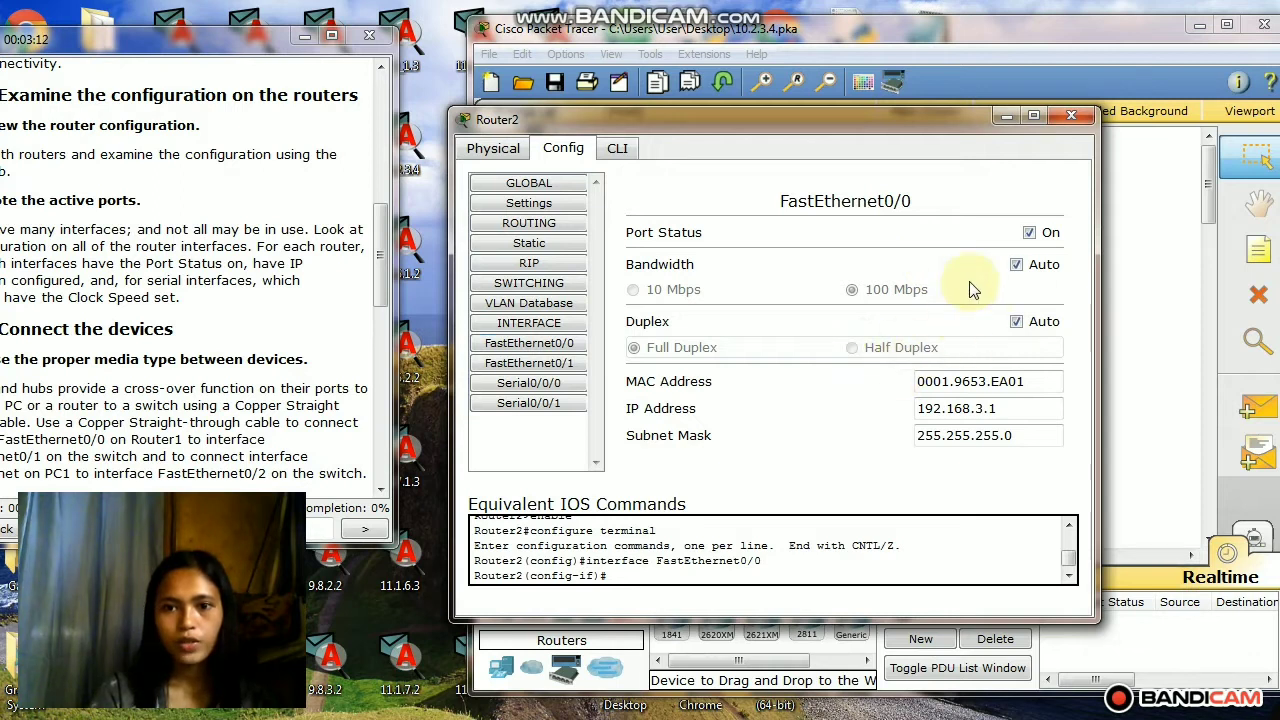
left_click(536, 366)
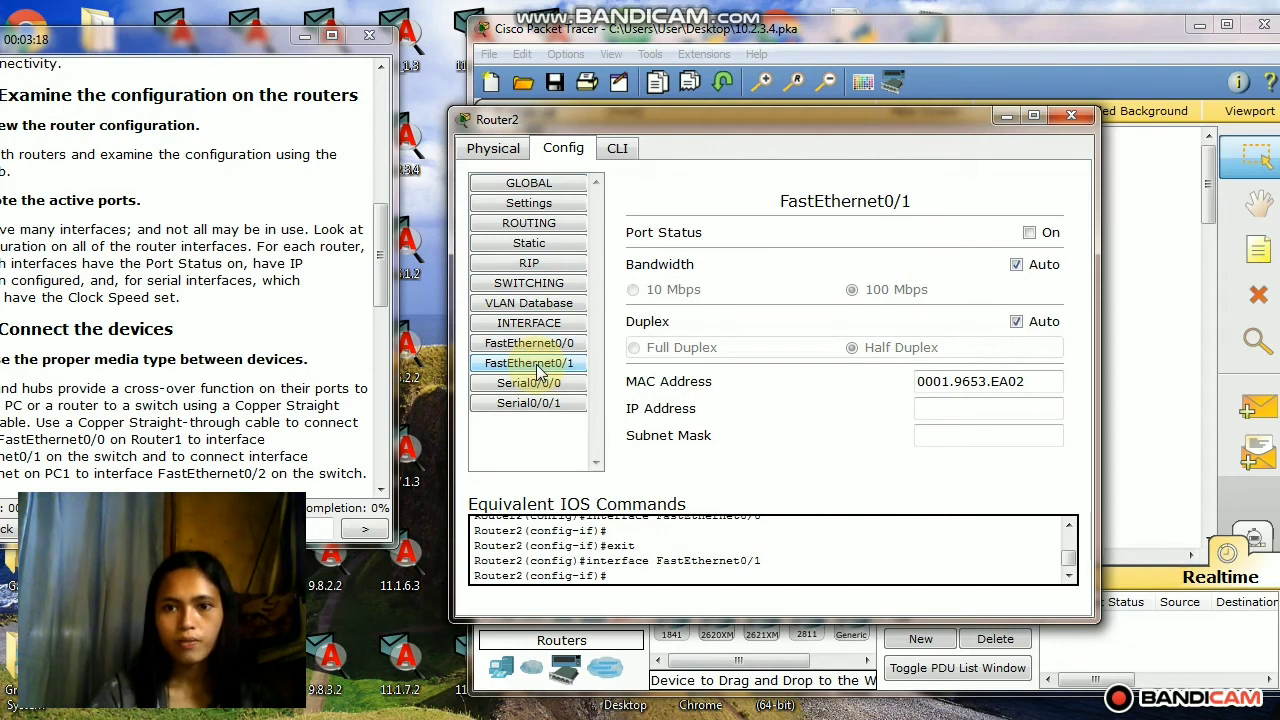
left_click(540, 390)
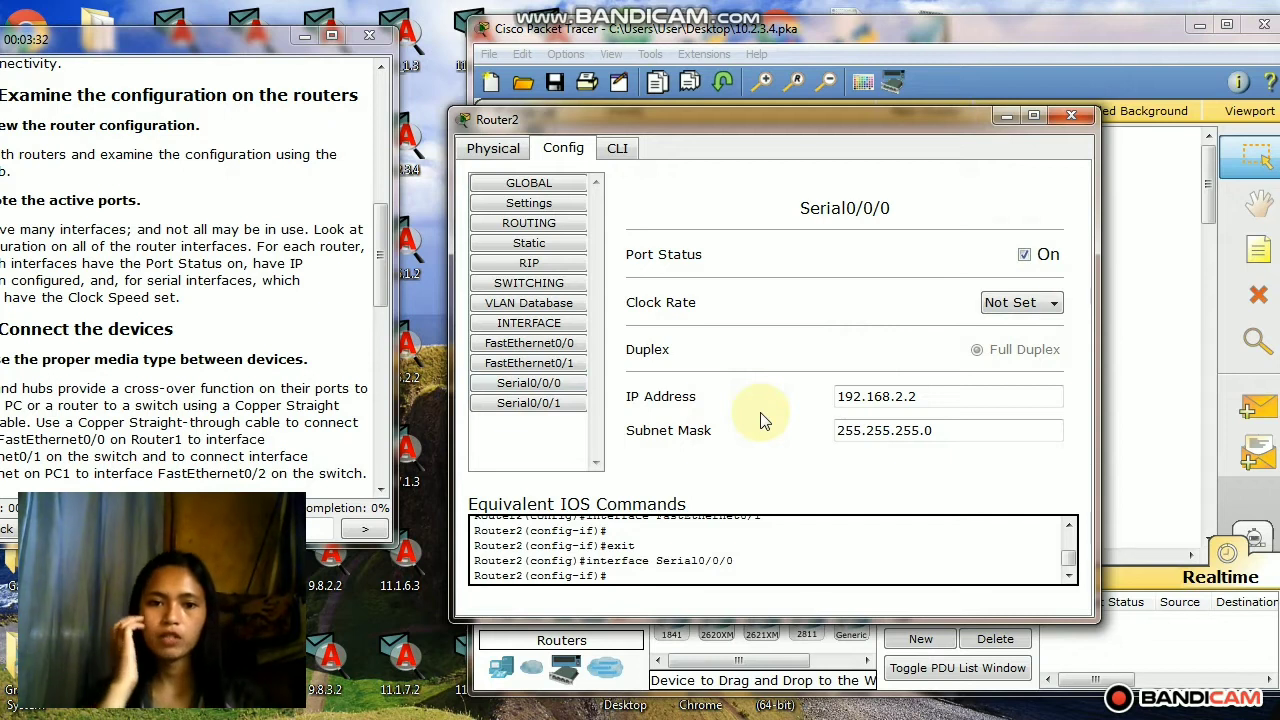
left_click(555, 406)
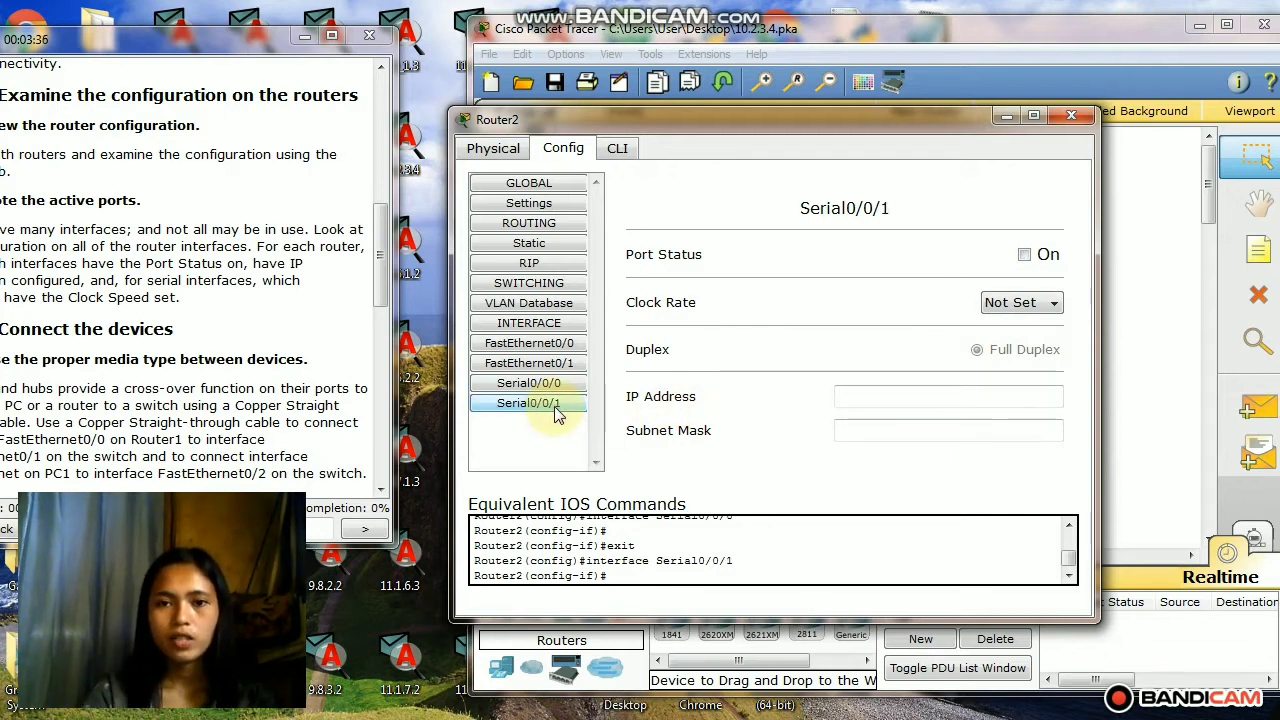
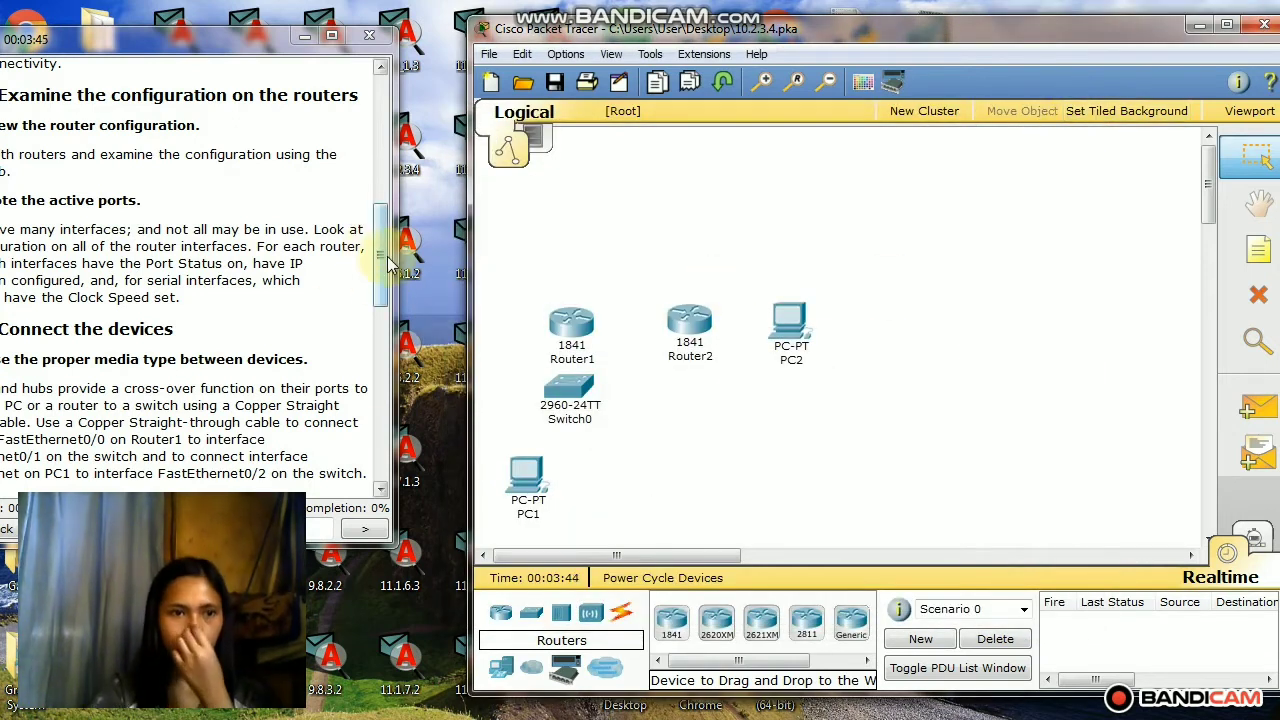
Connect FastEthernet0/0 on Router1 to FastEthernet0/1 on Switch0 with a Copper Straight-Through cable
left_click_drag(380, 276, 378, 305)
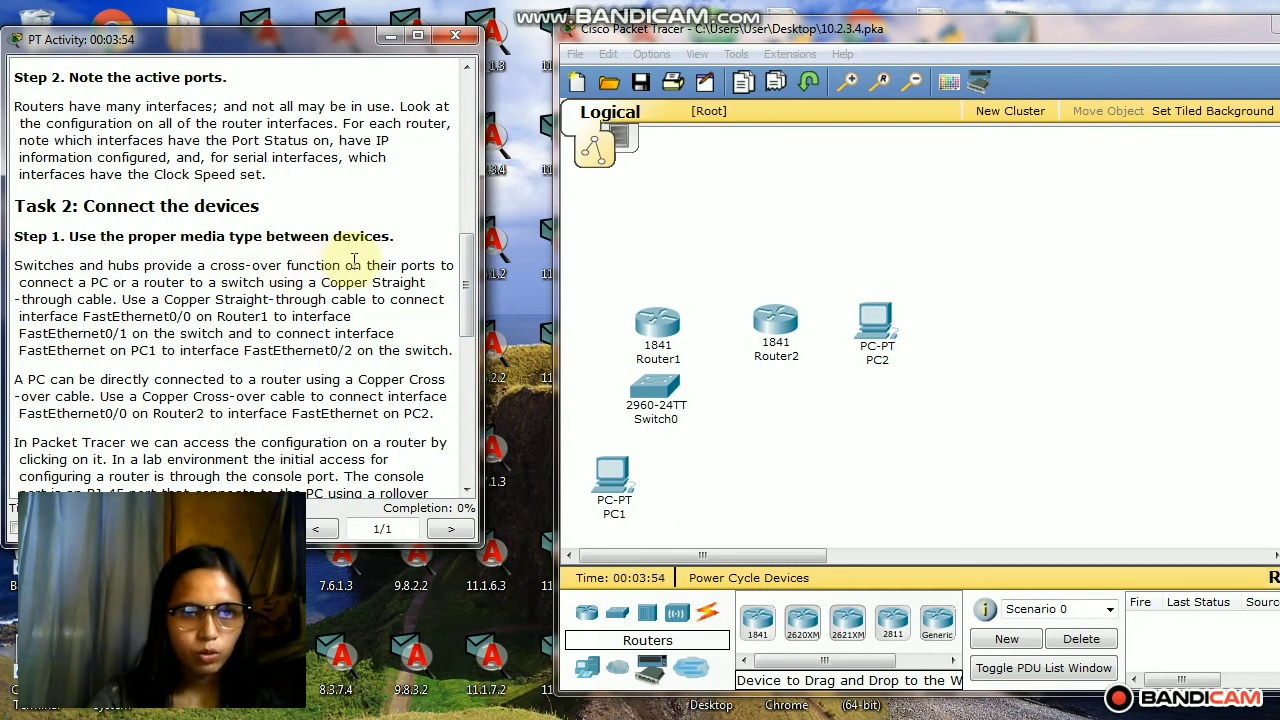
scroll(465, 302, "down", 1)
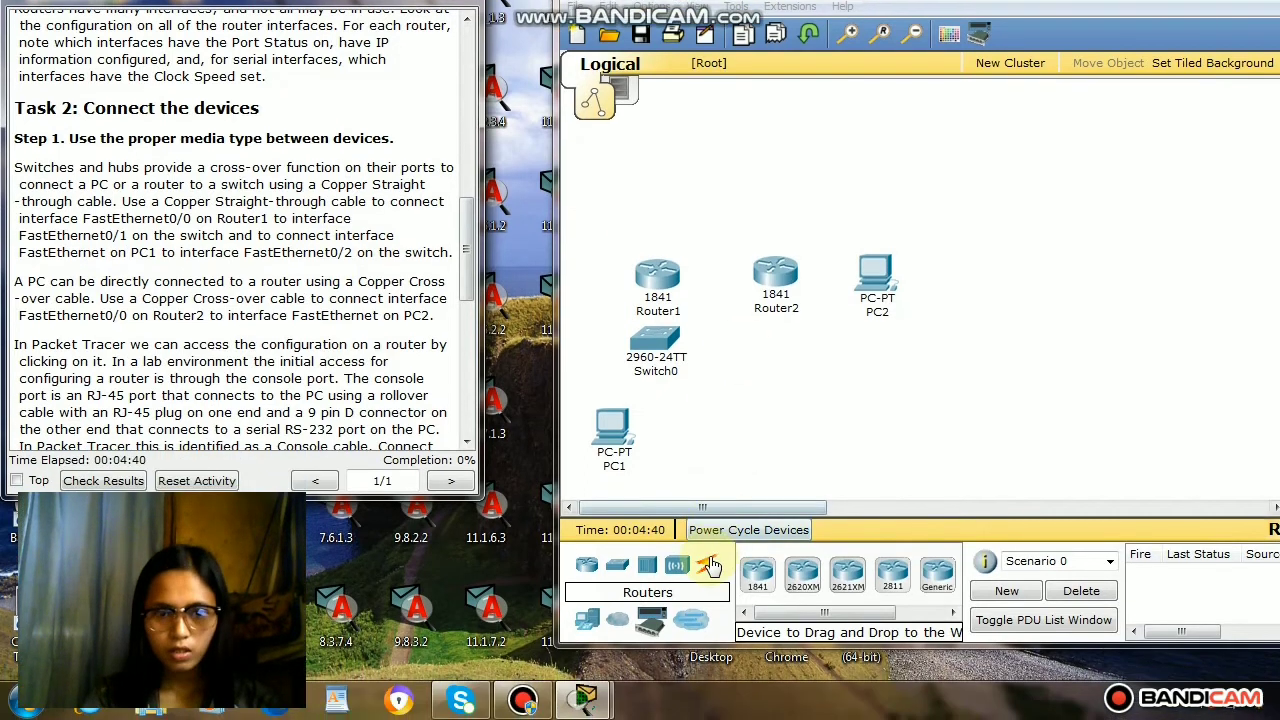
left_click(707, 612)
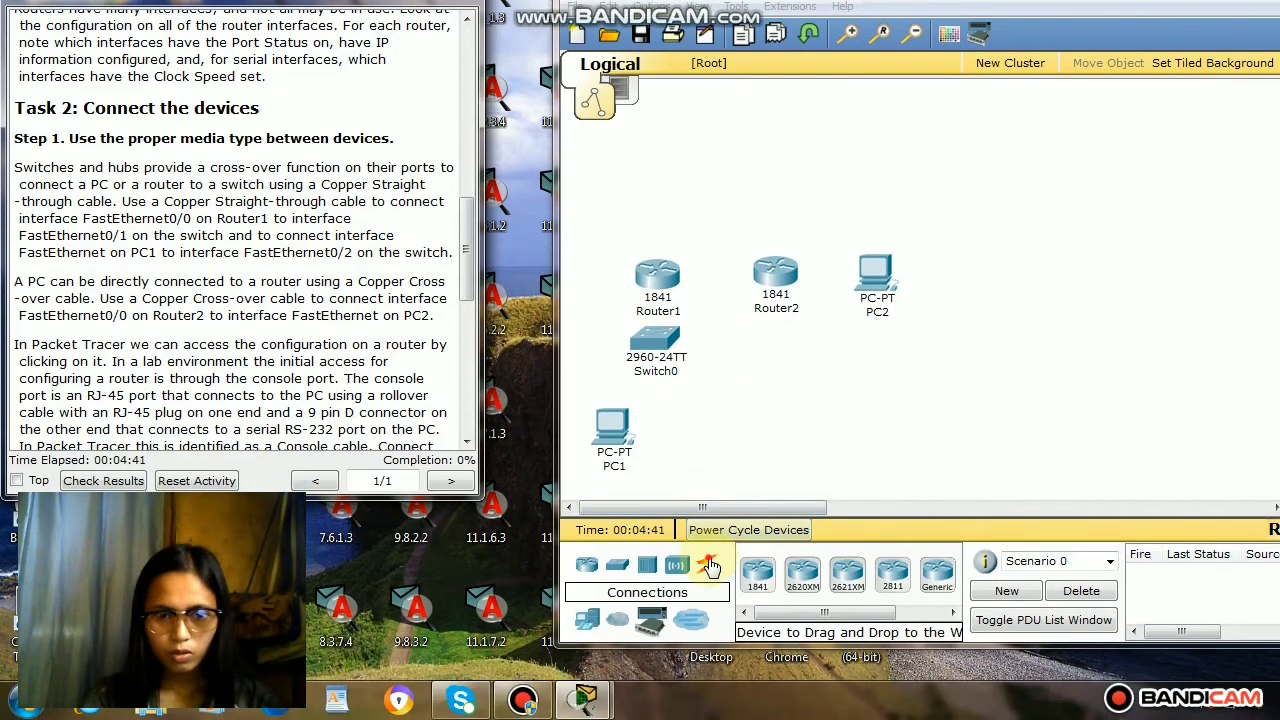
left_click(709, 566)
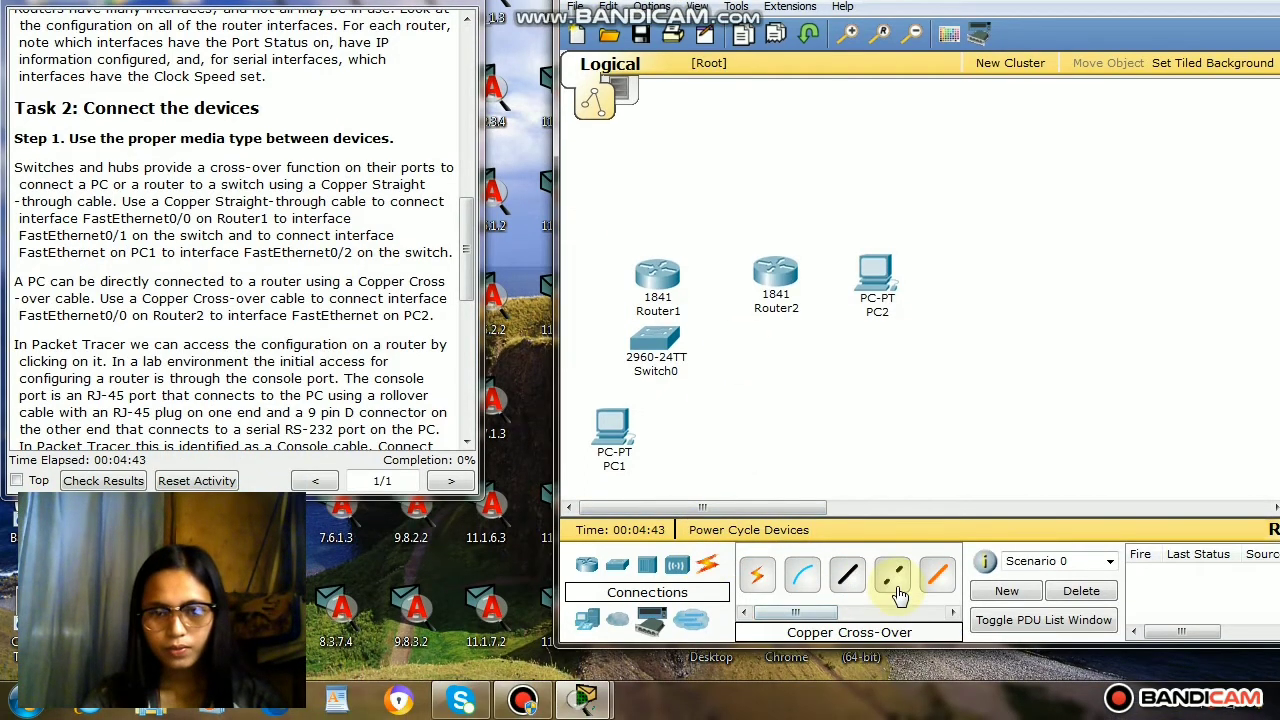
left_click(858, 583)
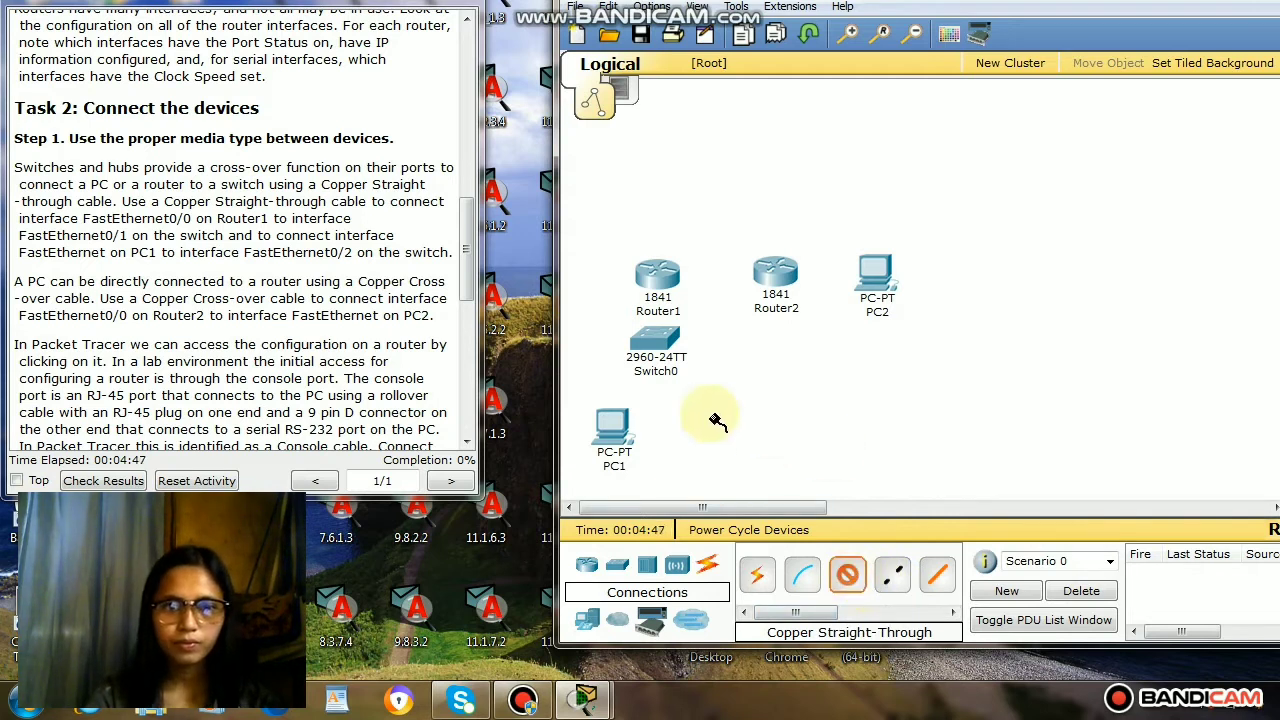
left_click(652, 278)
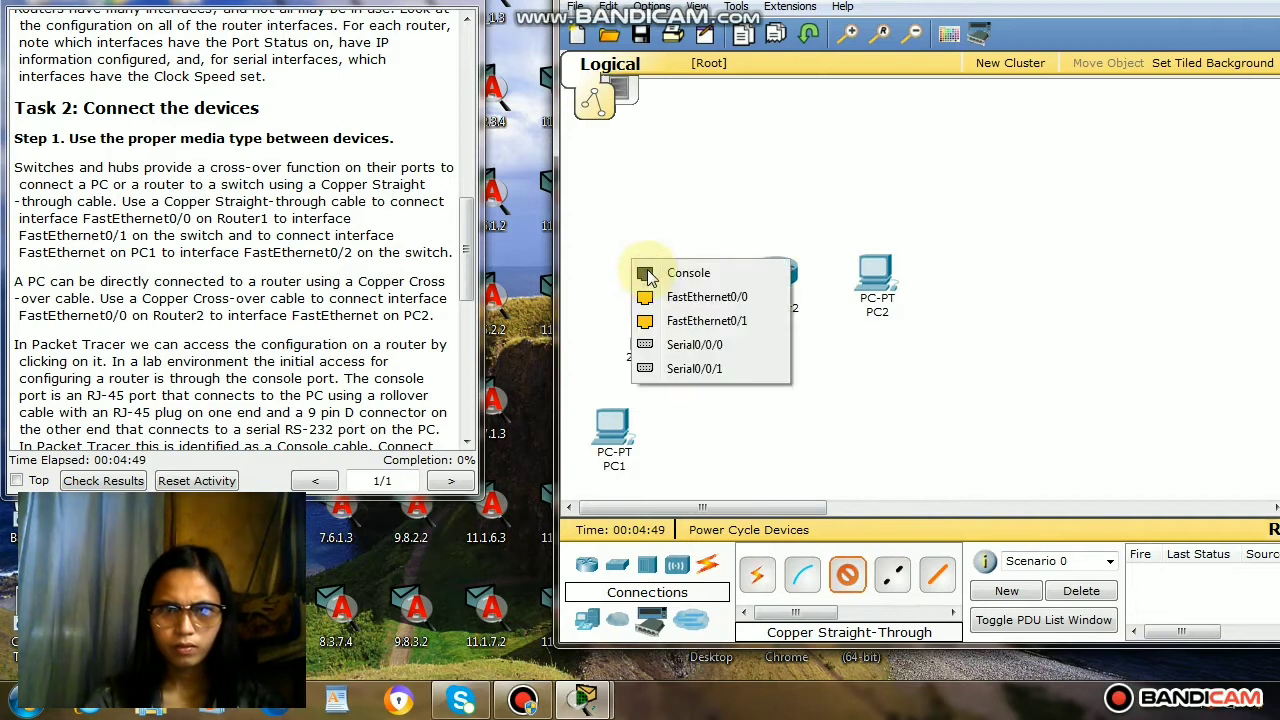
left_click(686, 303)
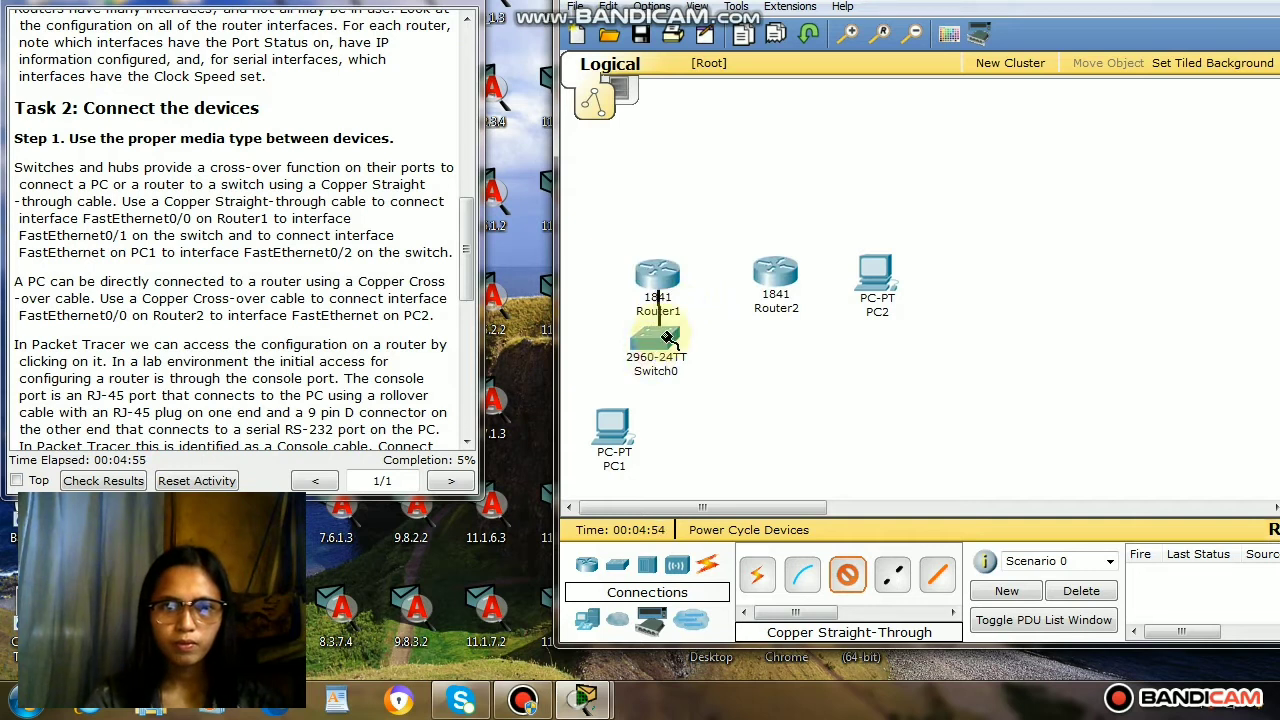
left_click(662, 338)
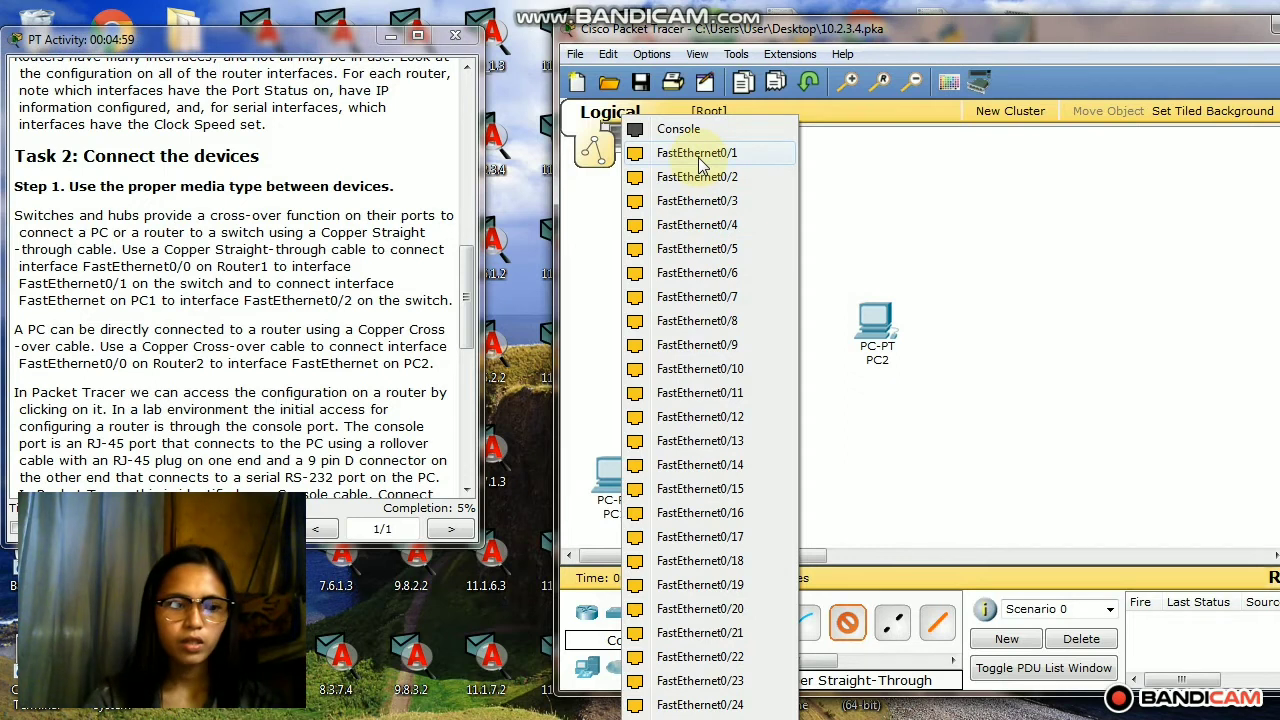
left_click(697, 156)
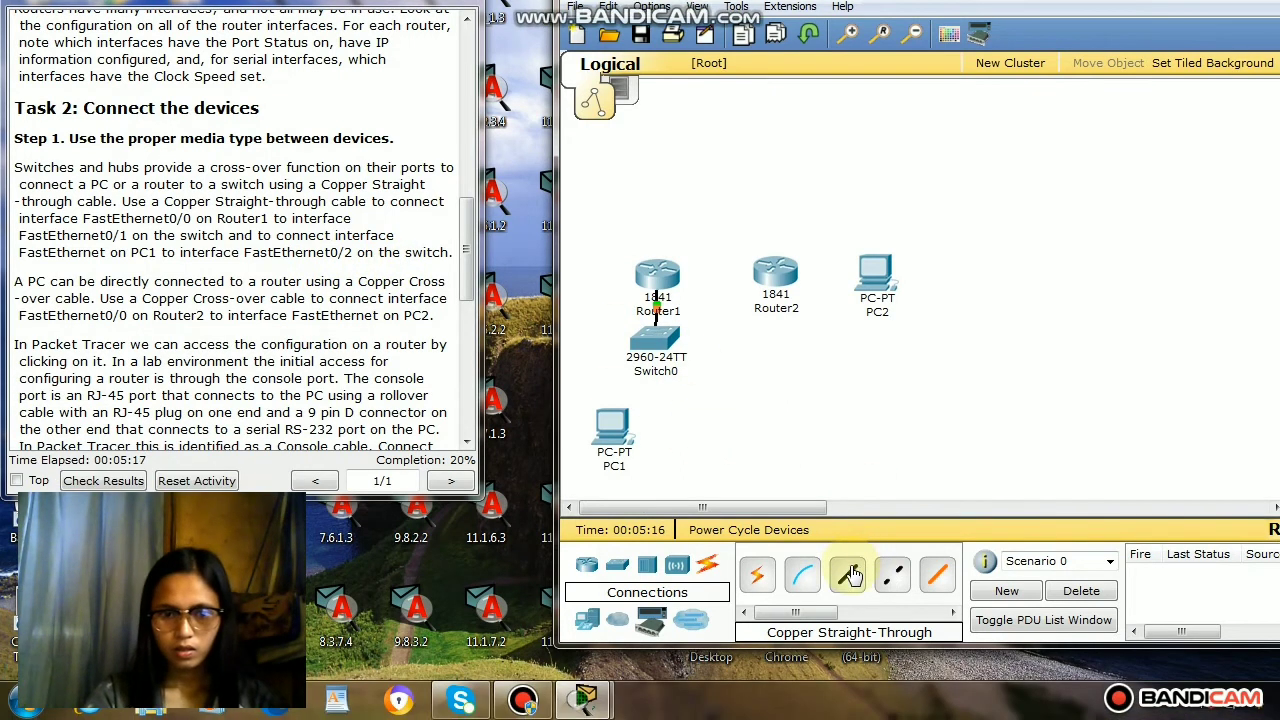
Connect the FastEthernet port on PC1 to FastEthernet0/2 on Switch0 with a Copper Straight-Through cable
left_click(848, 573)
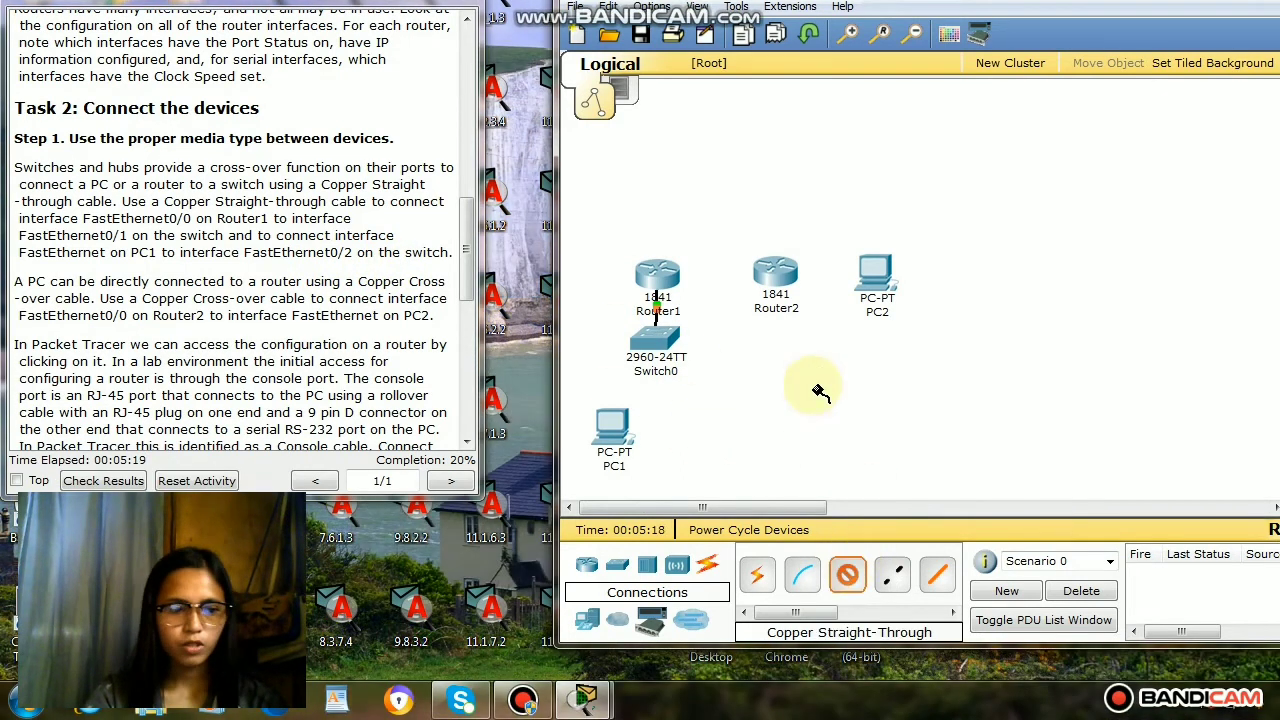
left_click(611, 421)
left_click(634, 440)
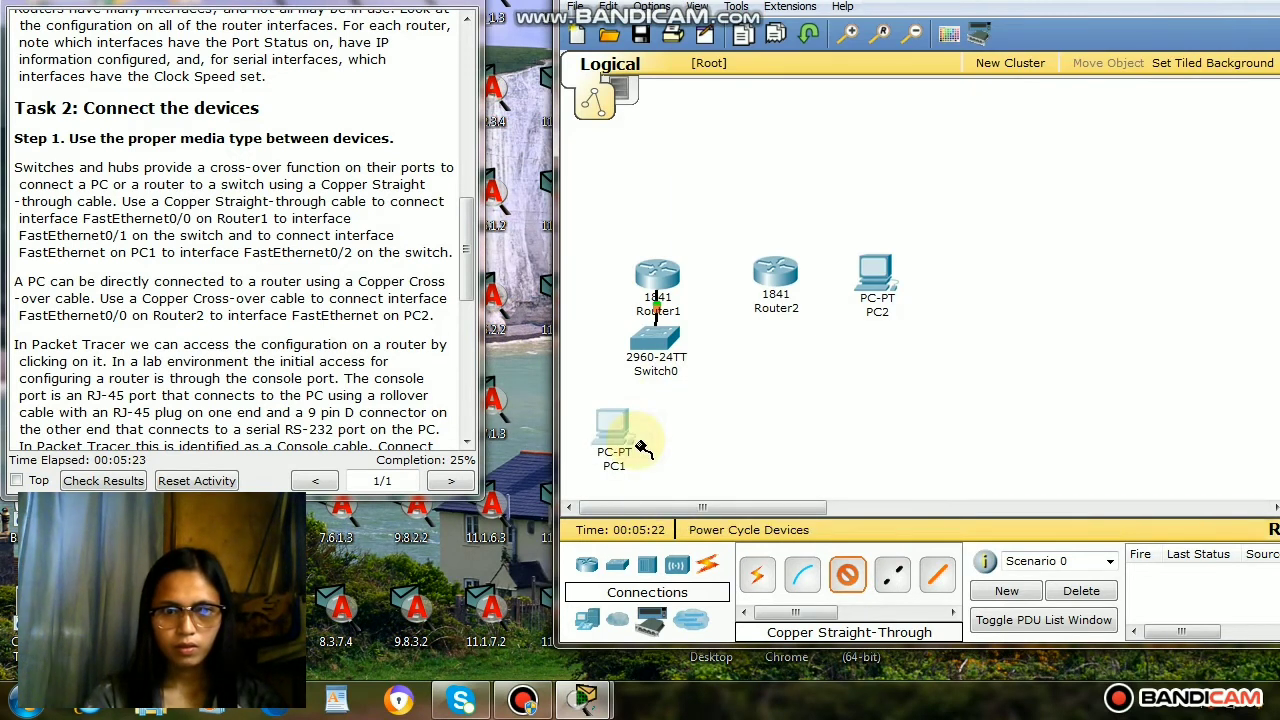
left_click(655, 332)
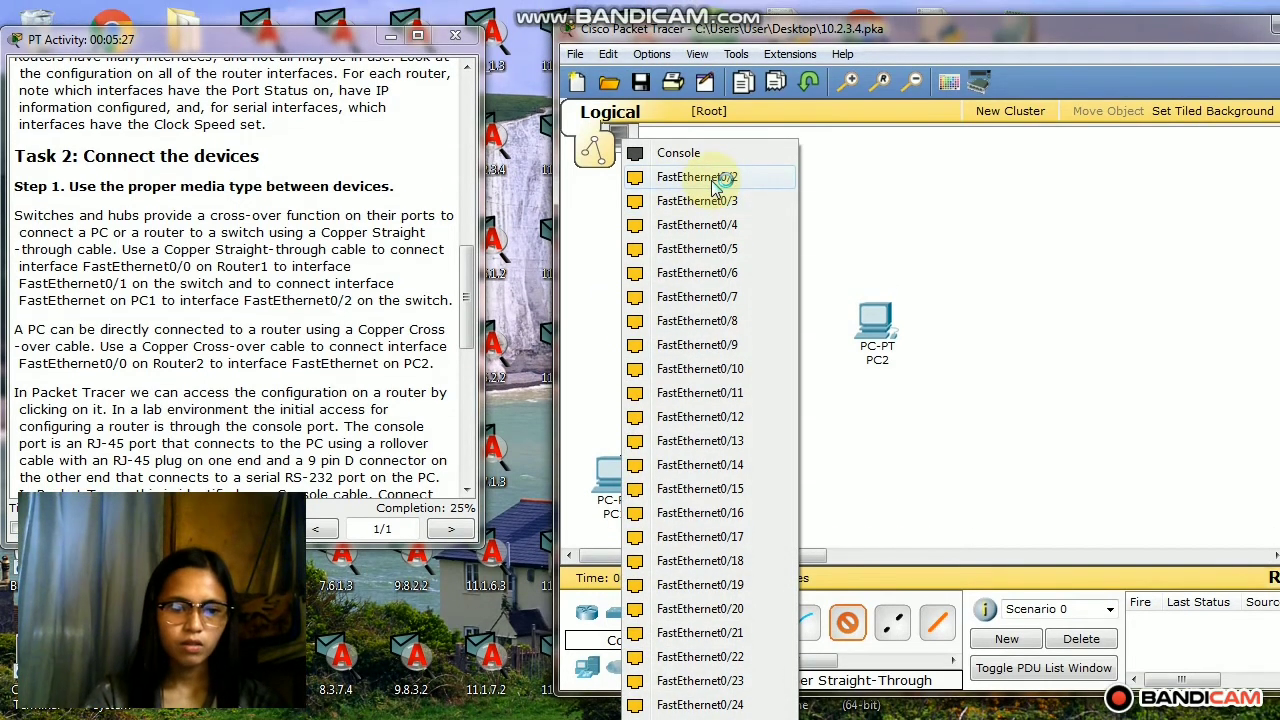
left_click(712, 180)
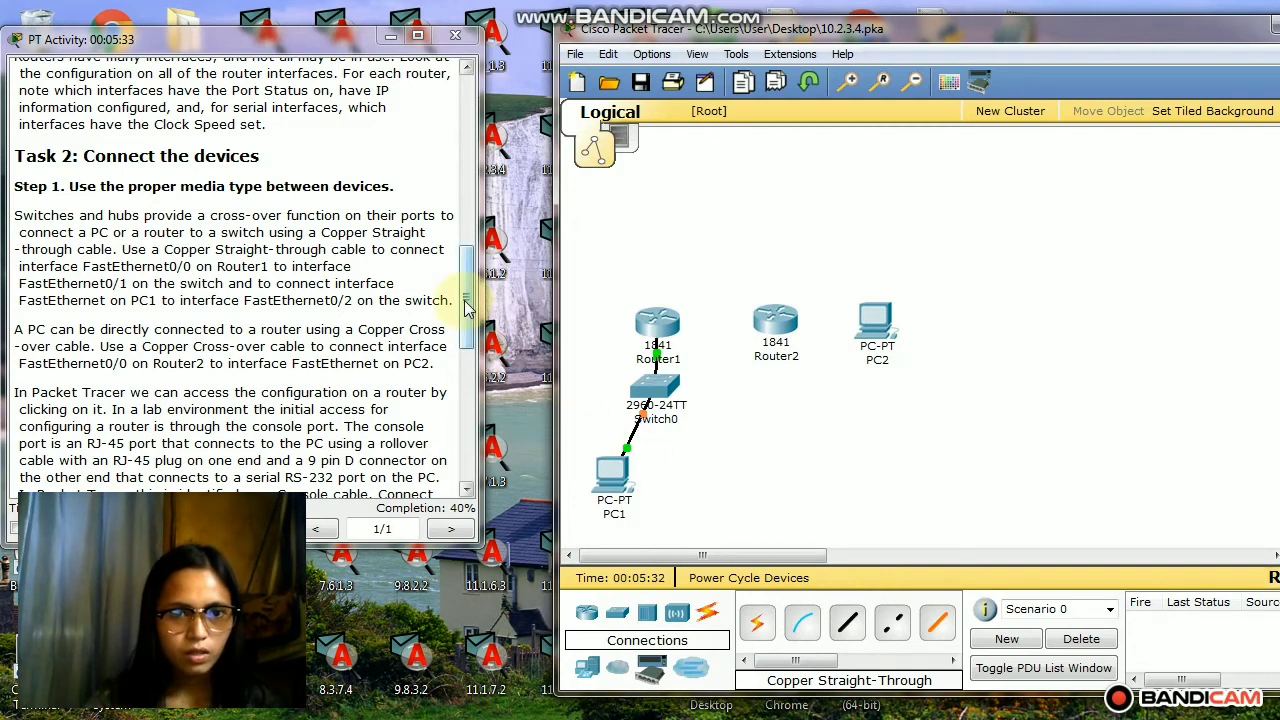
Connect FastEthernet0/0 on Router2 to the FastEthernet port on PC2 with a Copper Cross-Over cable
scroll(465, 320, "down", 1)
scroll(465, 320, "down", 1)
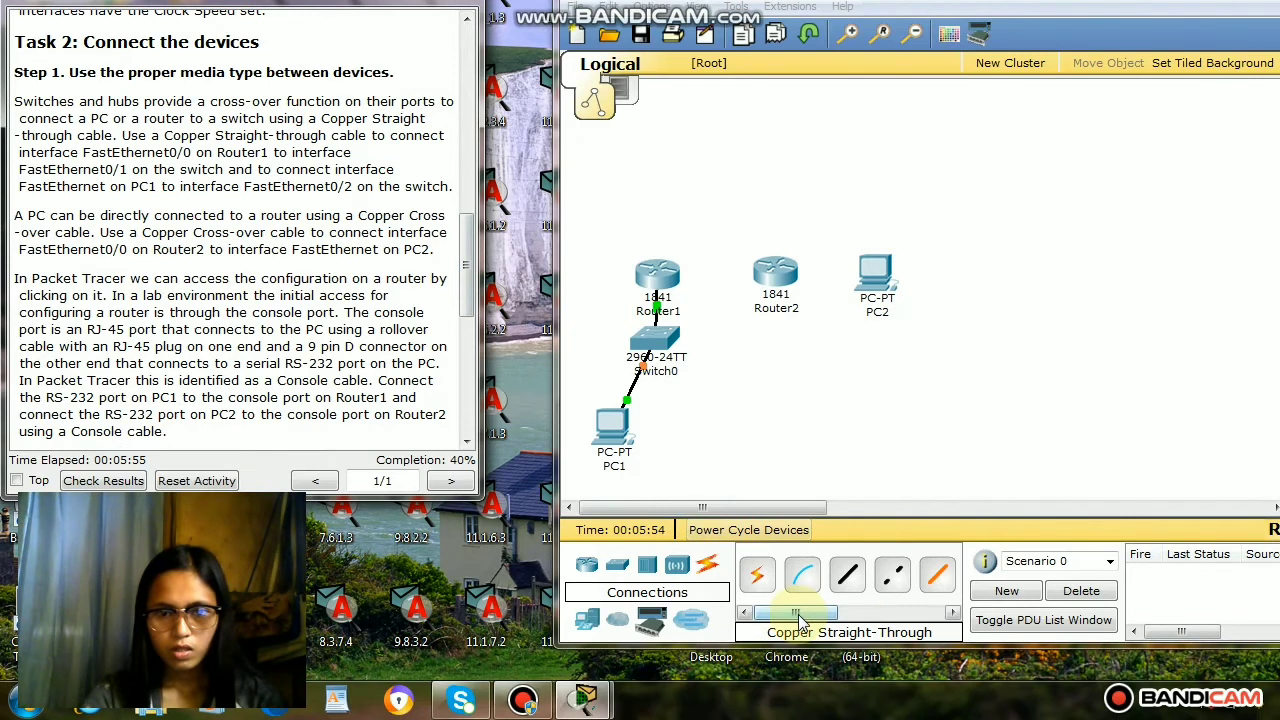
left_click_drag(797, 620, 823, 612)
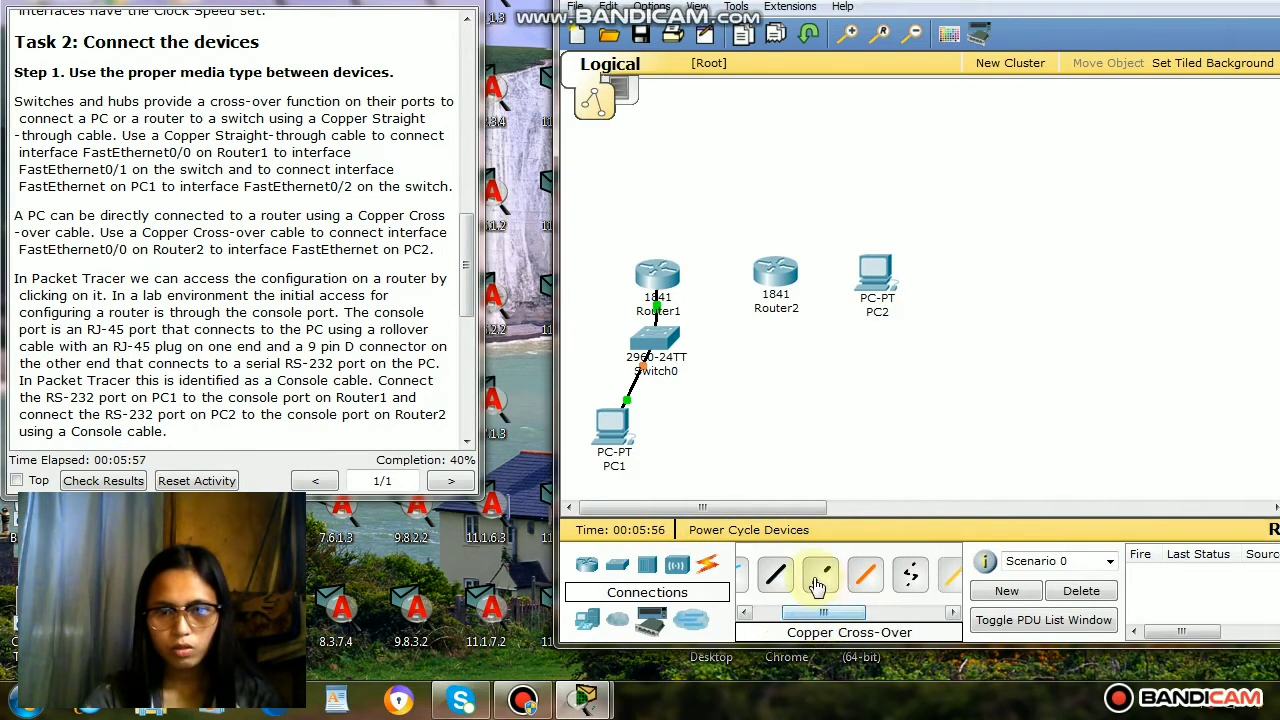
left_click(822, 582)
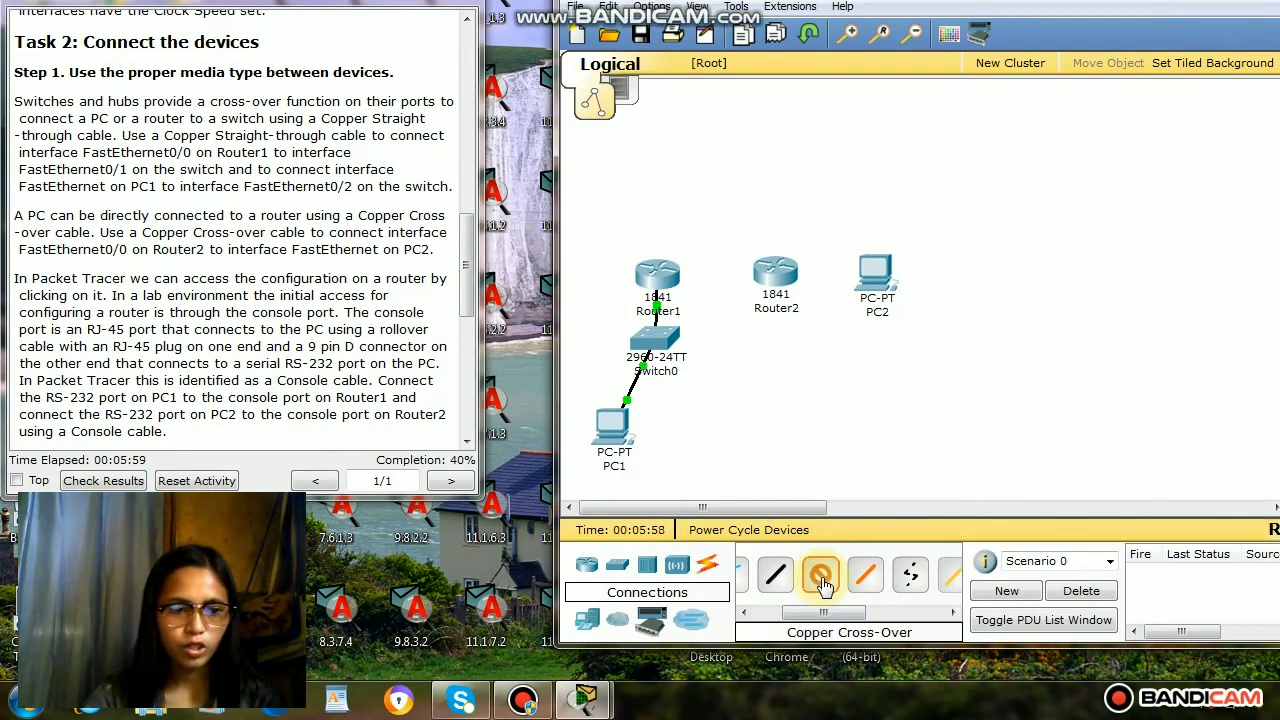
left_click(778, 275)
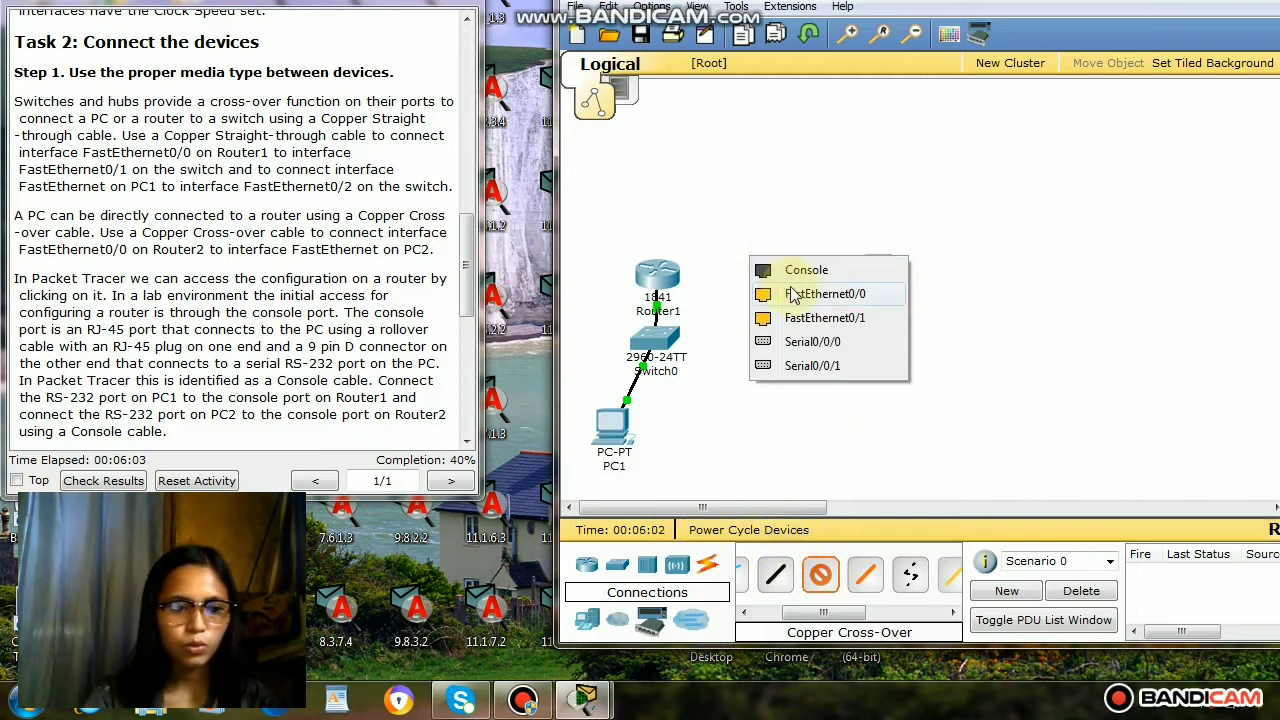
left_click(793, 295)
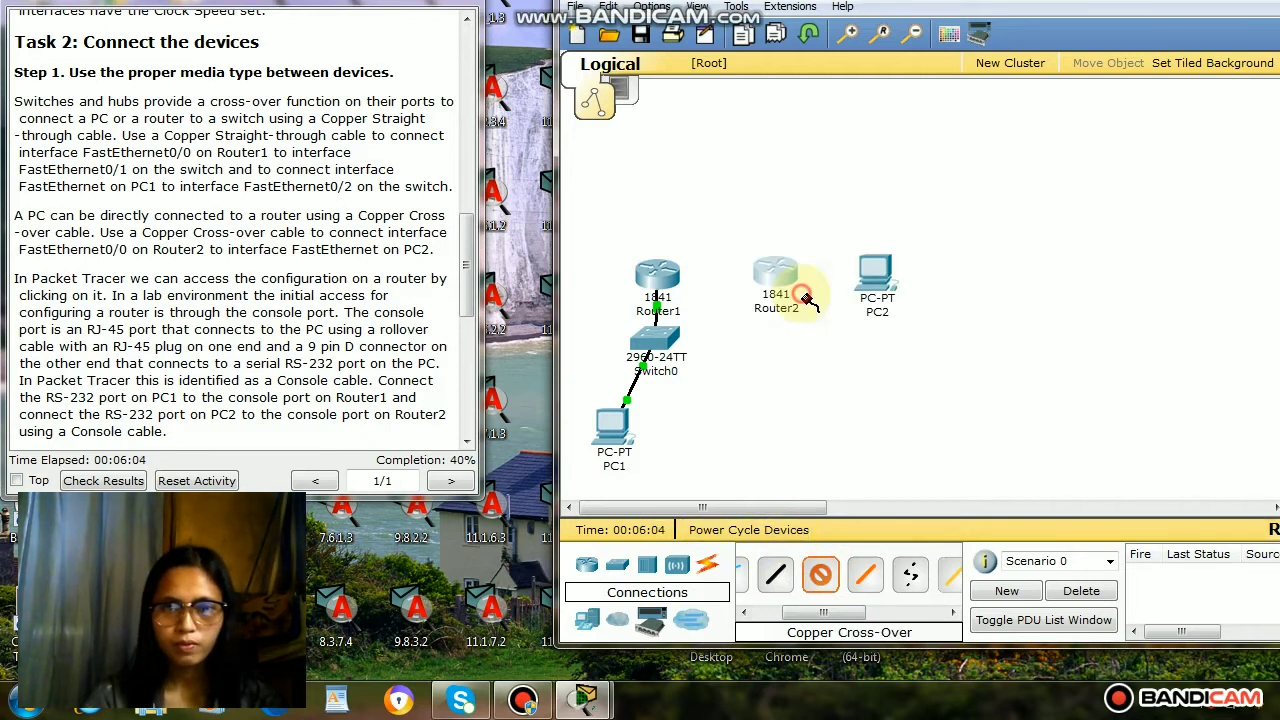
left_click(879, 270)
left_click(901, 295)
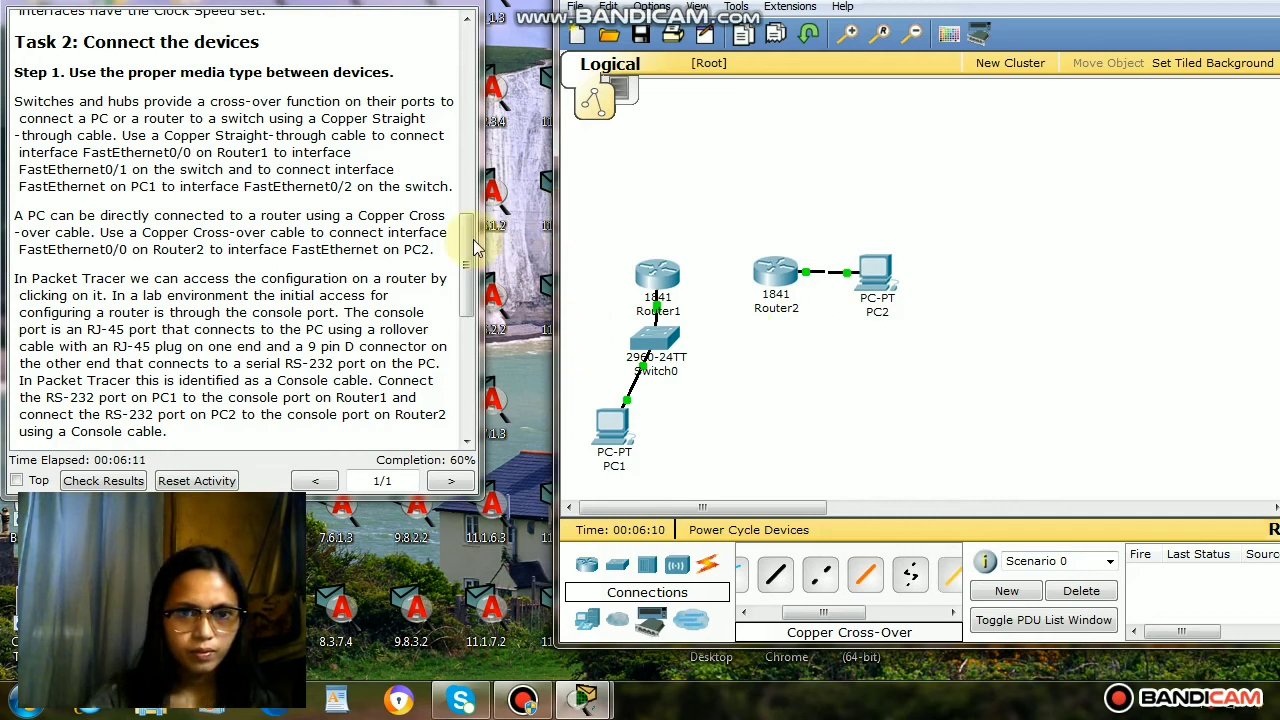
Connect the RS 232 port on PC1 to the Console port on Router1 with a Console cable
left_click_drag(467, 256, 468, 276)
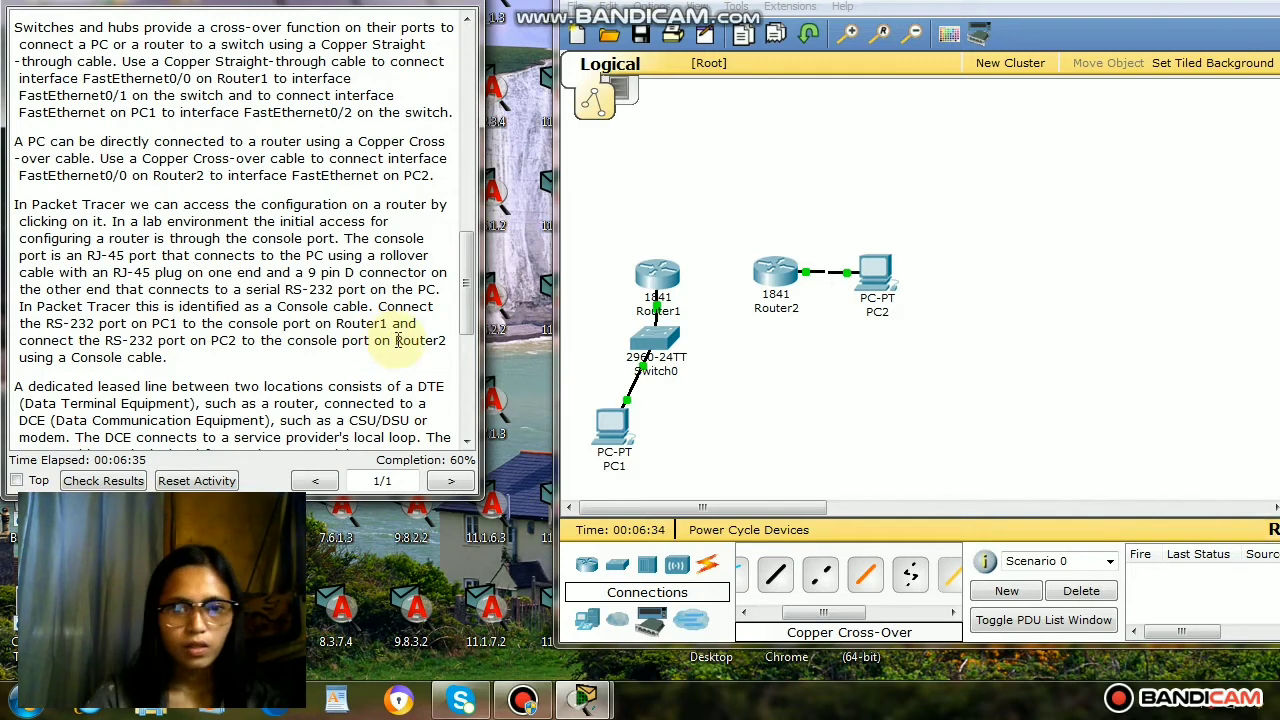
left_click(777, 610)
left_click(792, 578)
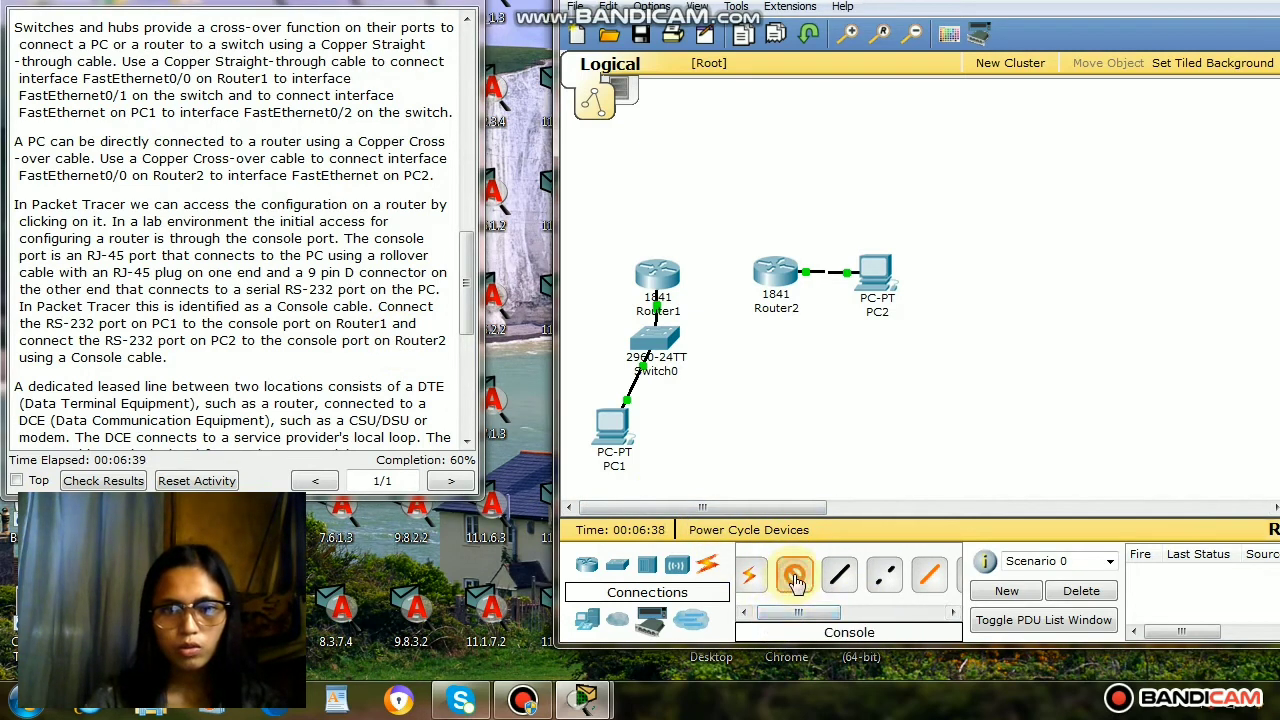
left_click(608, 422)
left_click(631, 424)
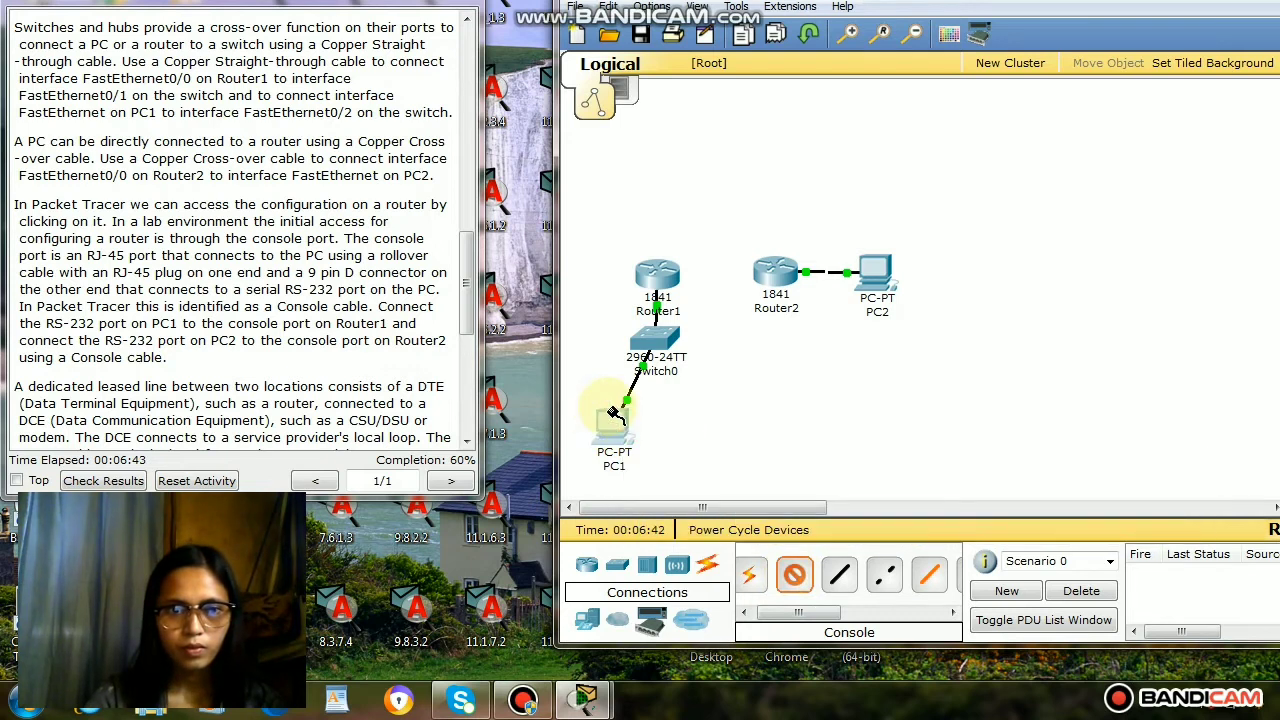
left_click(656, 276)
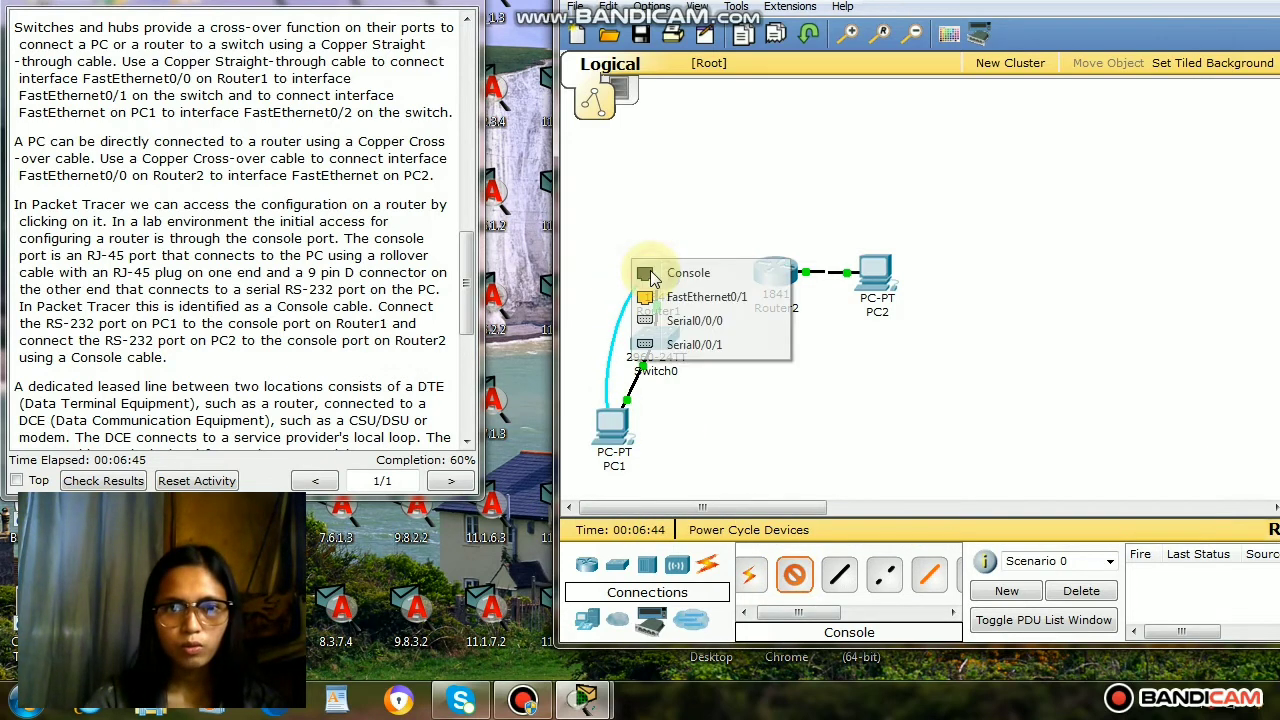
left_click(676, 272)
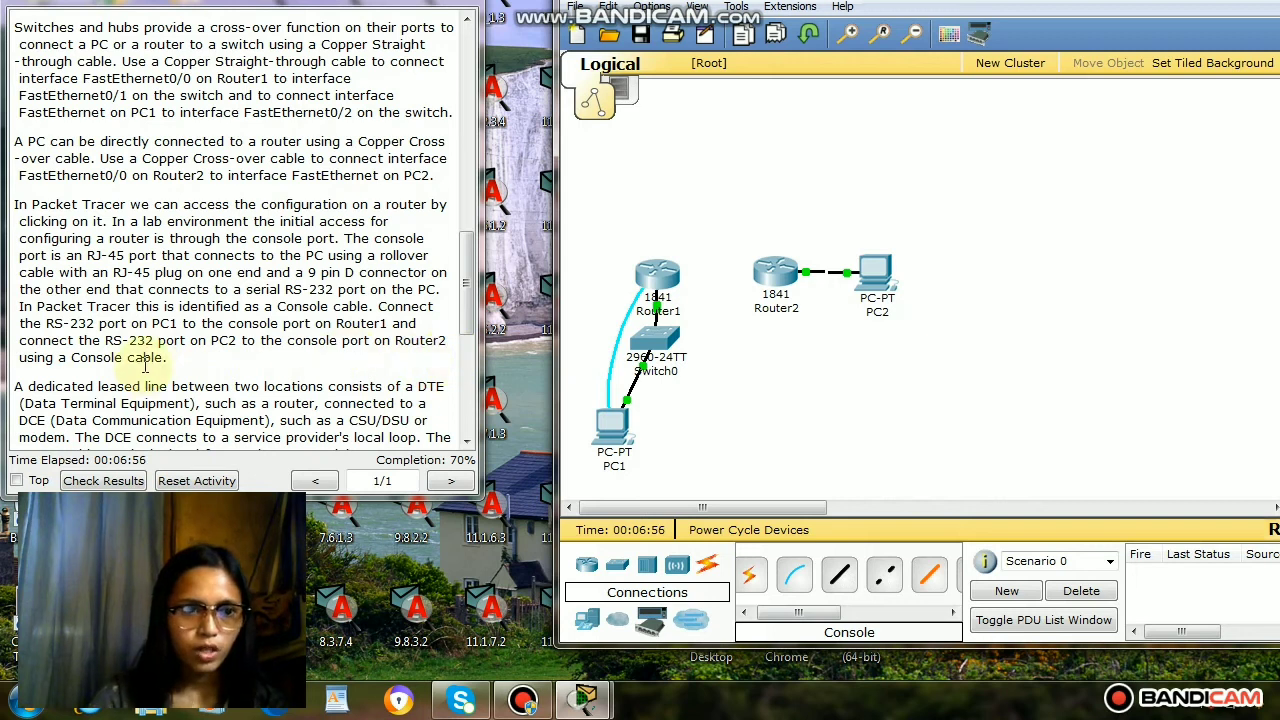
Connect the RS 232 port on PC2 to the Console port on Router2 with a Console cable
left_click(798, 582)
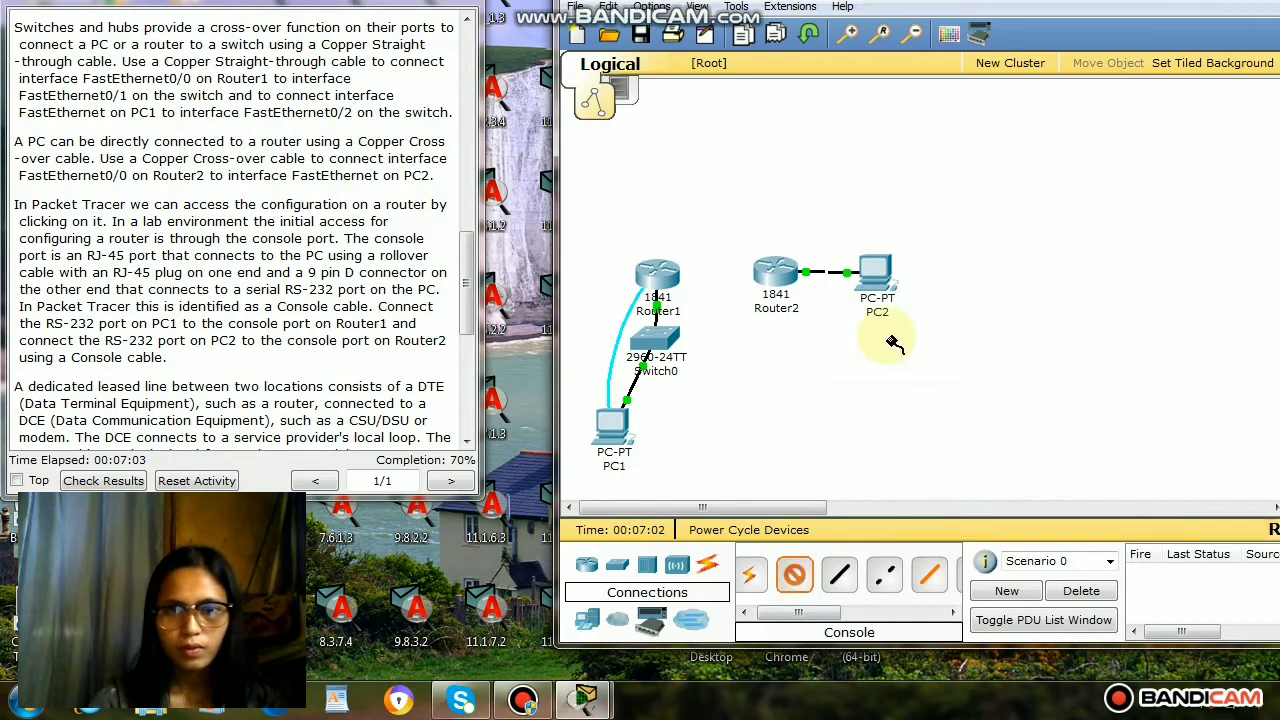
left_click(895, 268)
left_click(769, 273)
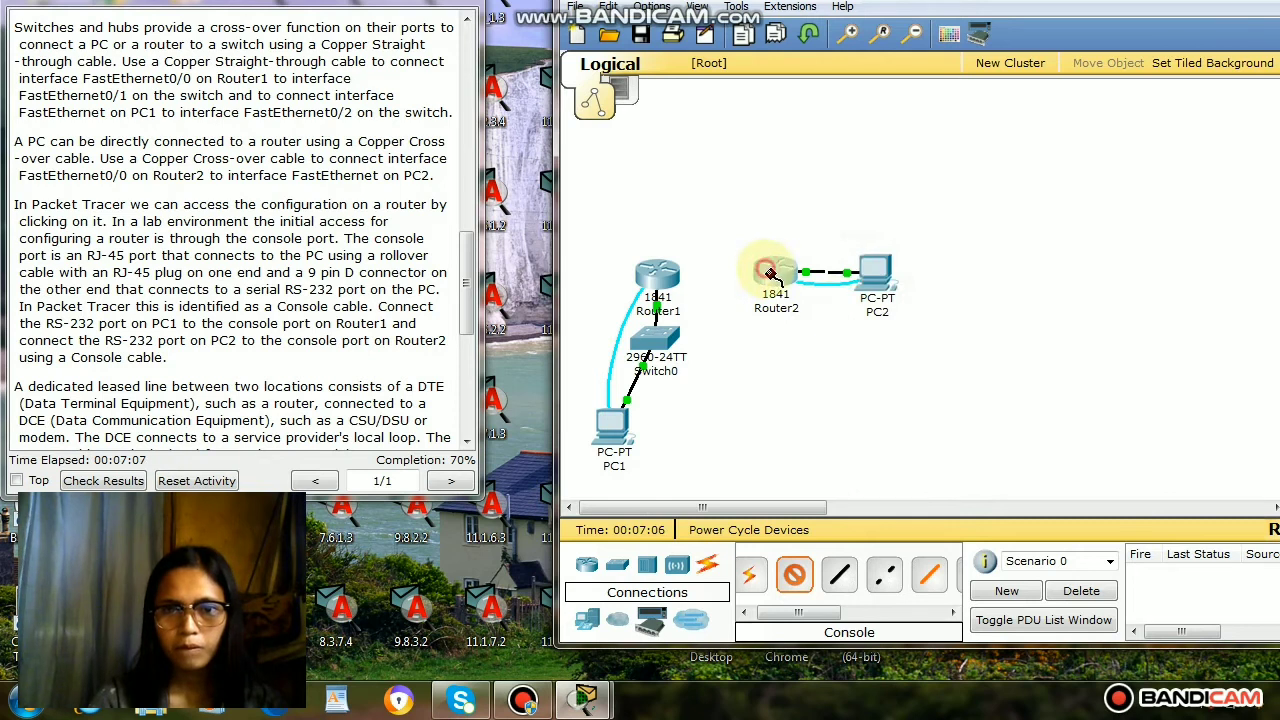
left_click(790, 268)
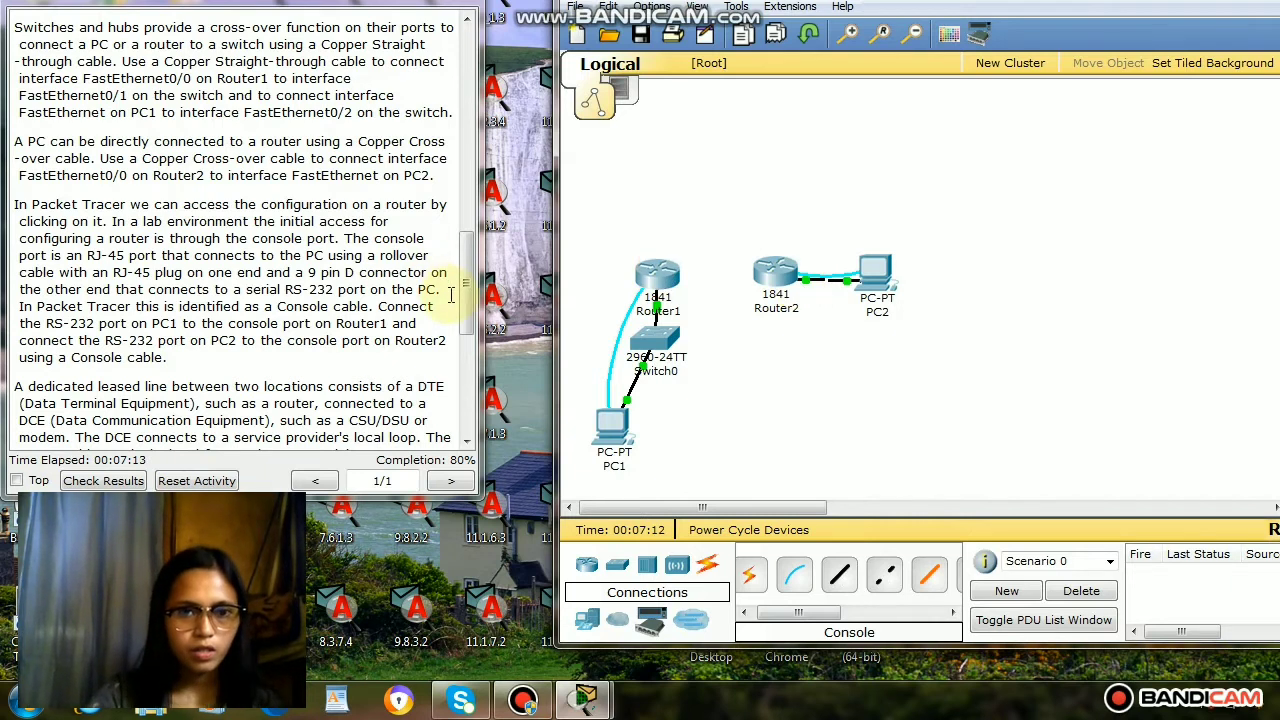
Connect Serial0/0/0 on Router1 to Serial0/0/0 on Router2 with a Serial DCE cable, starting at Router1 for the DCE end
left_click_drag(466, 293, 477, 345)
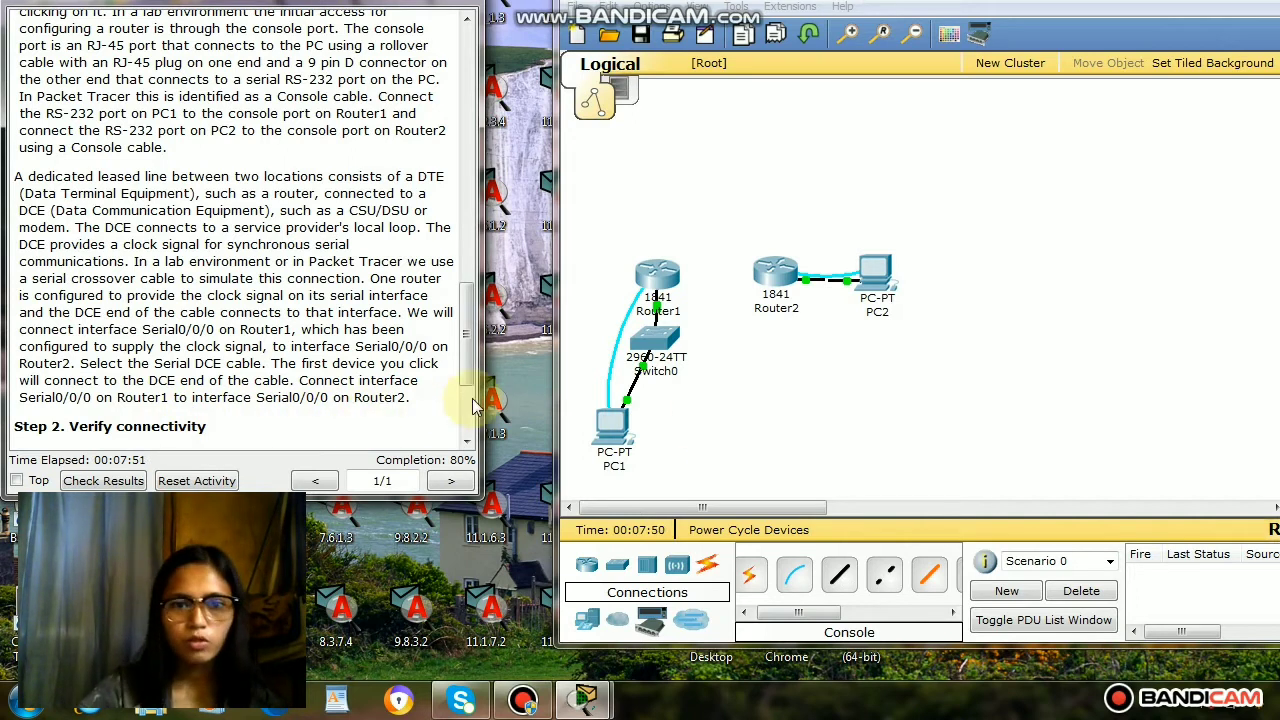
left_click_drag(807, 612, 874, 616)
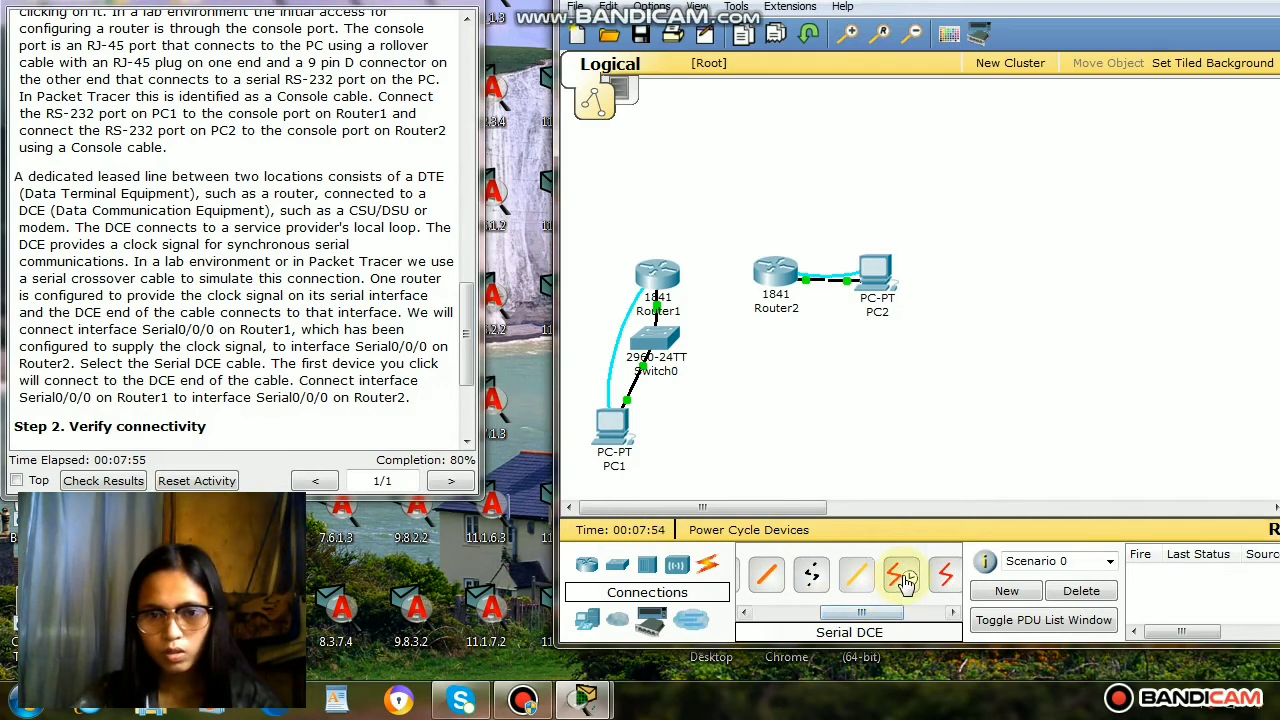
left_click(900, 574)
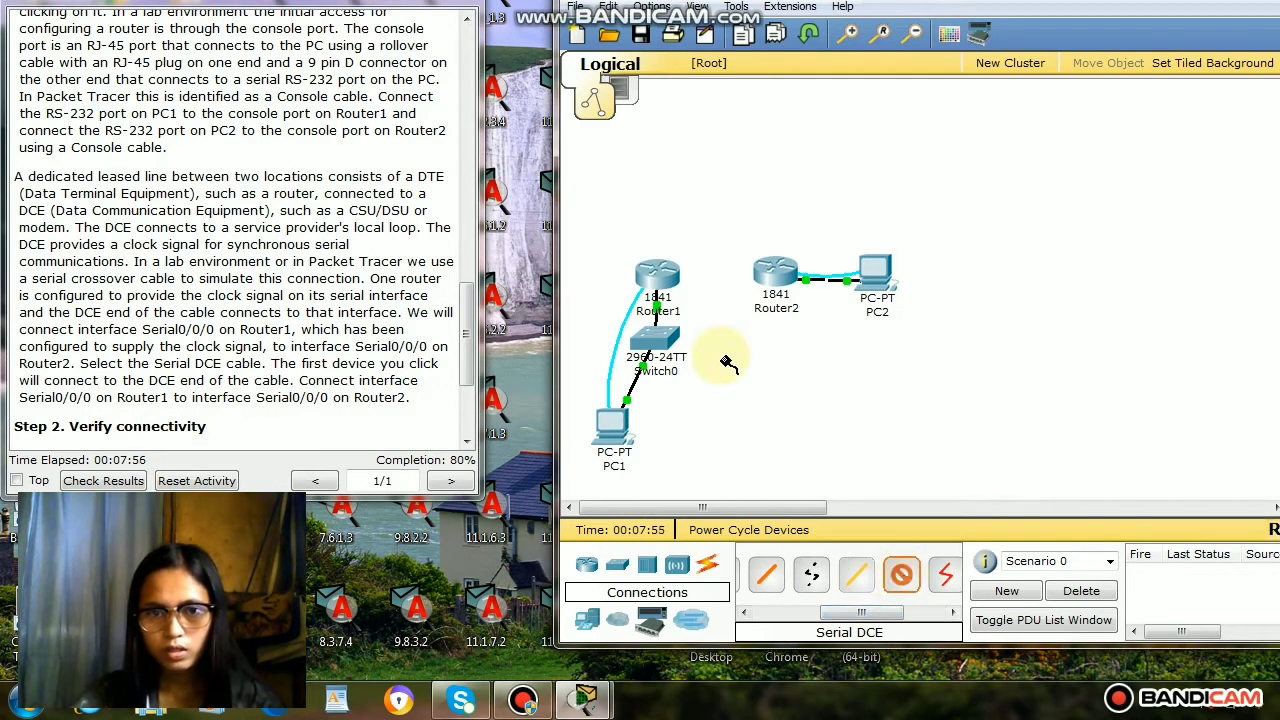
left_click(658, 276)
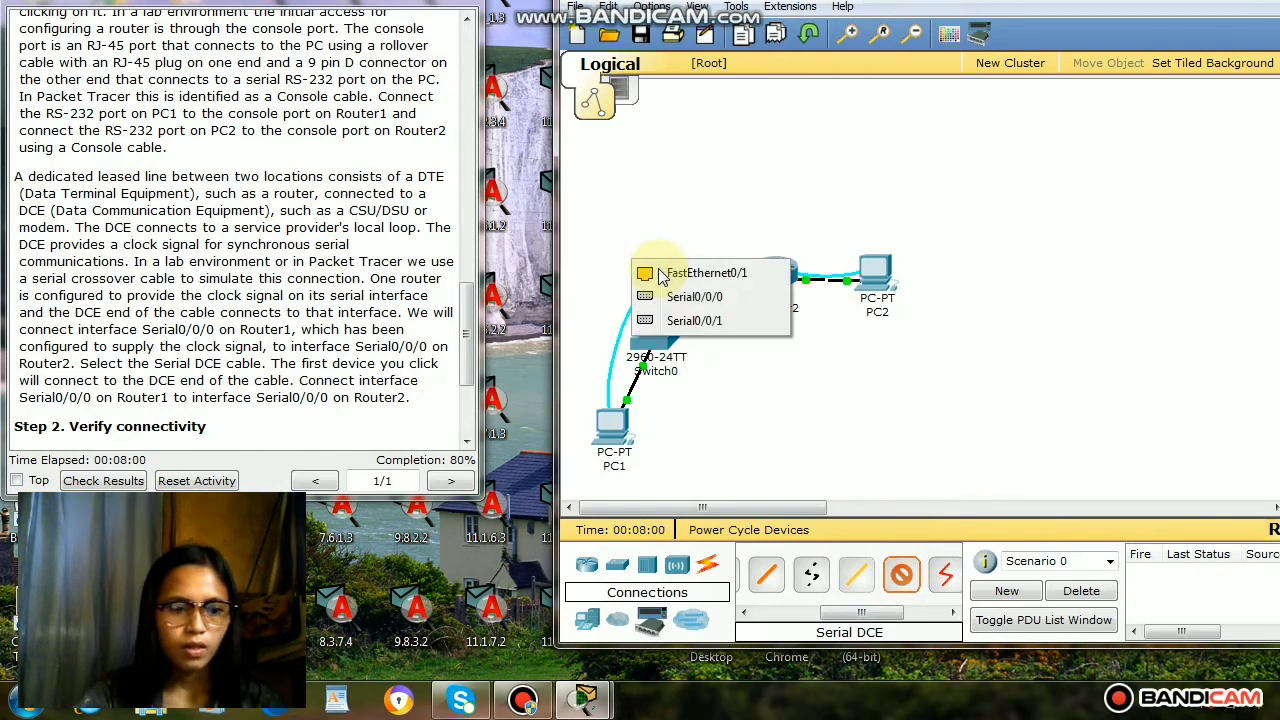
left_click(682, 296)
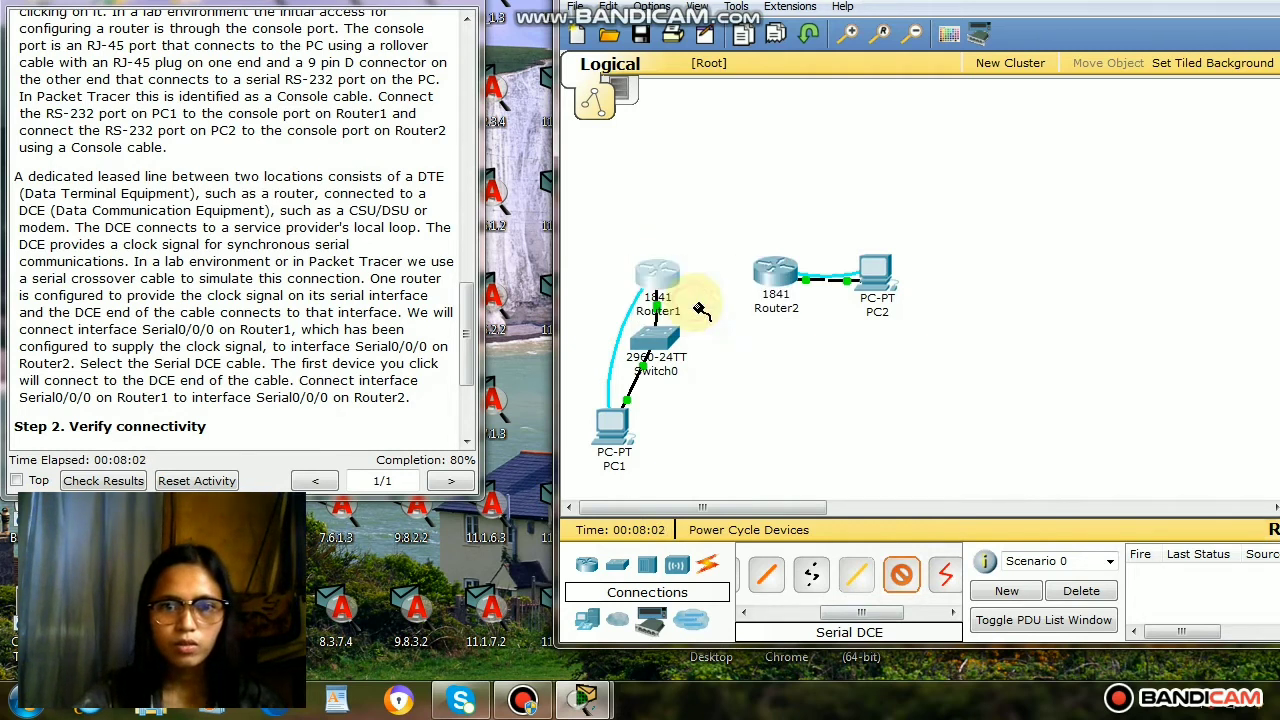
left_click(767, 273)
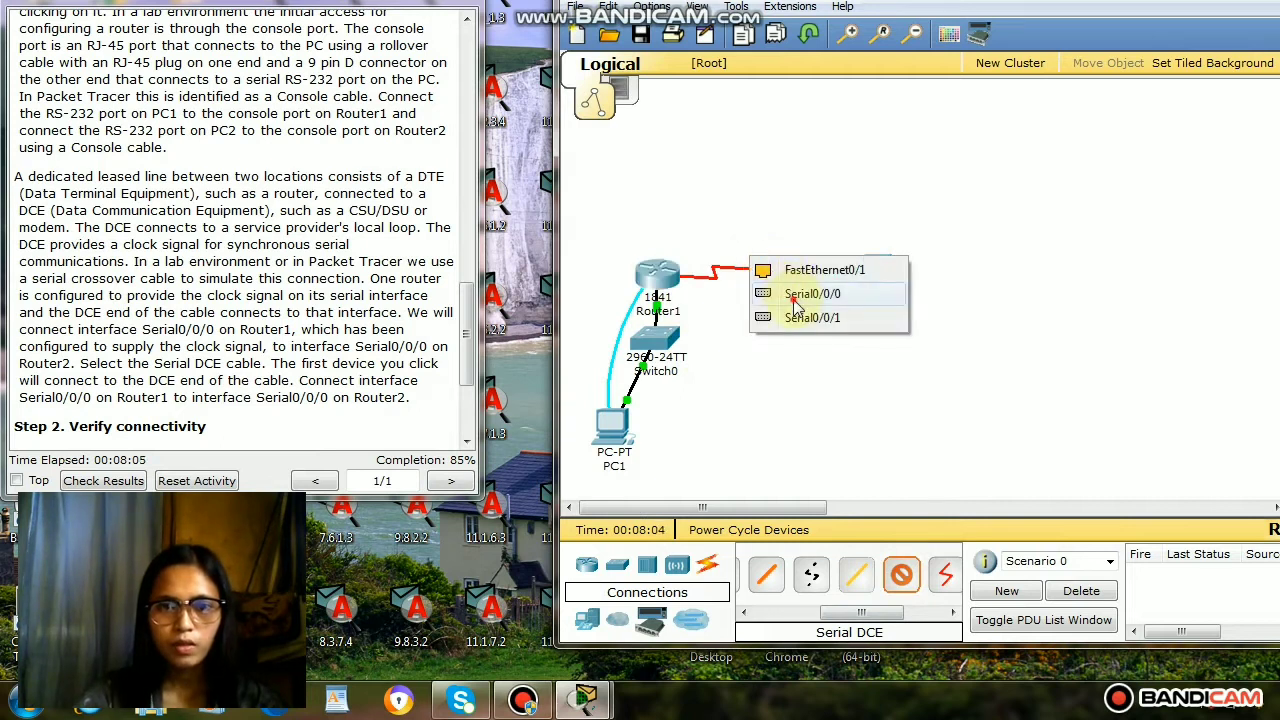
left_click(795, 296)
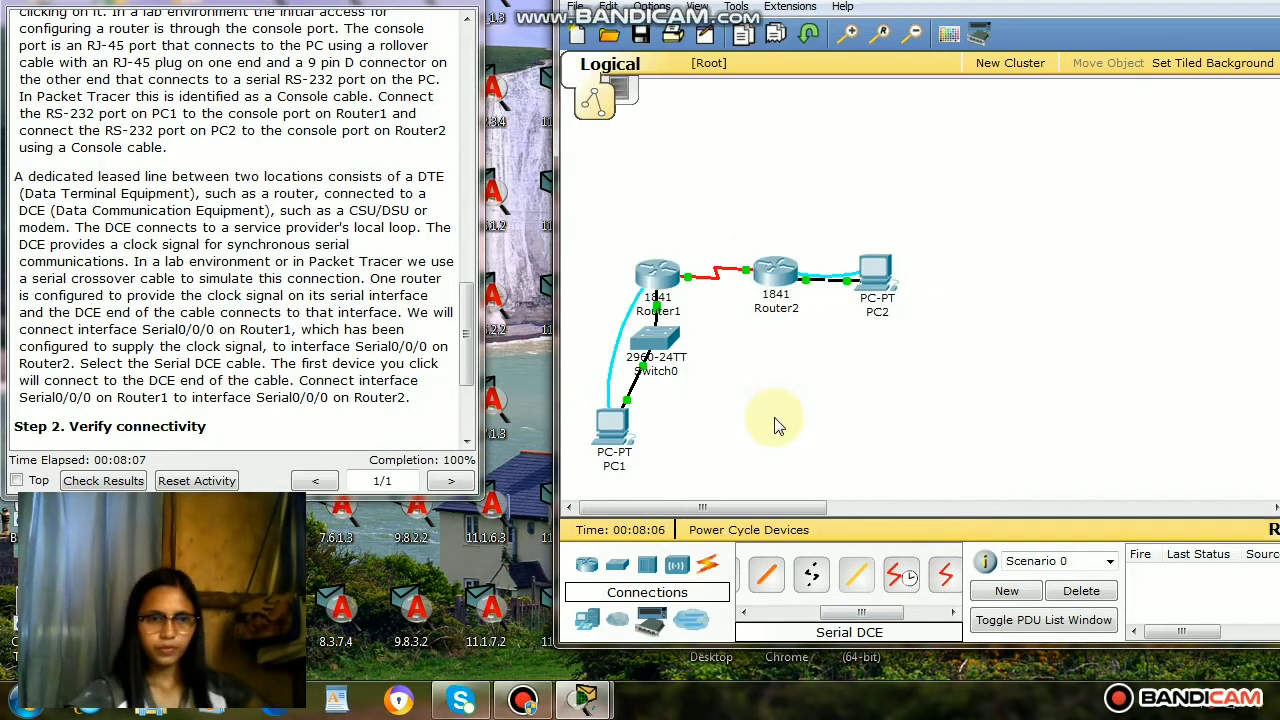
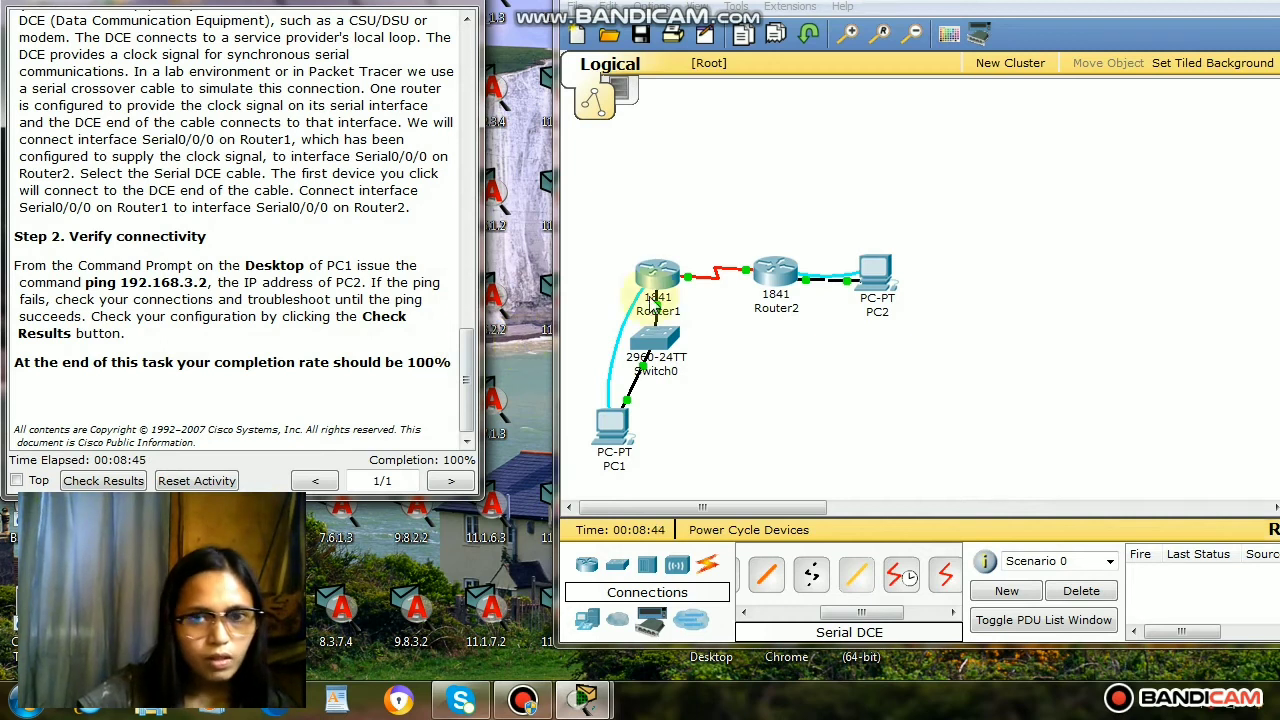
Verify connectivity to PC2 by running ping 192.168.3.2 in PC1's Command Prompt, and close the PC1 window
left_click(613, 428)
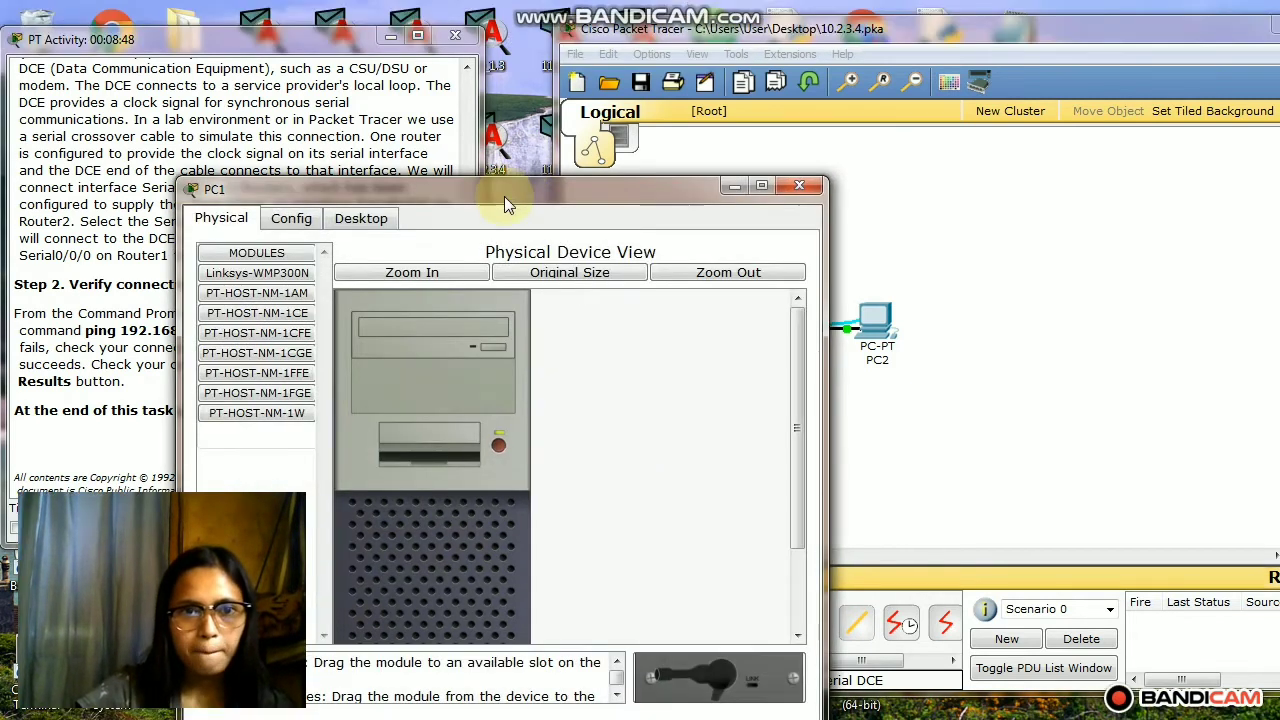
left_click_drag(504, 196, 874, 141)
left_click(742, 160)
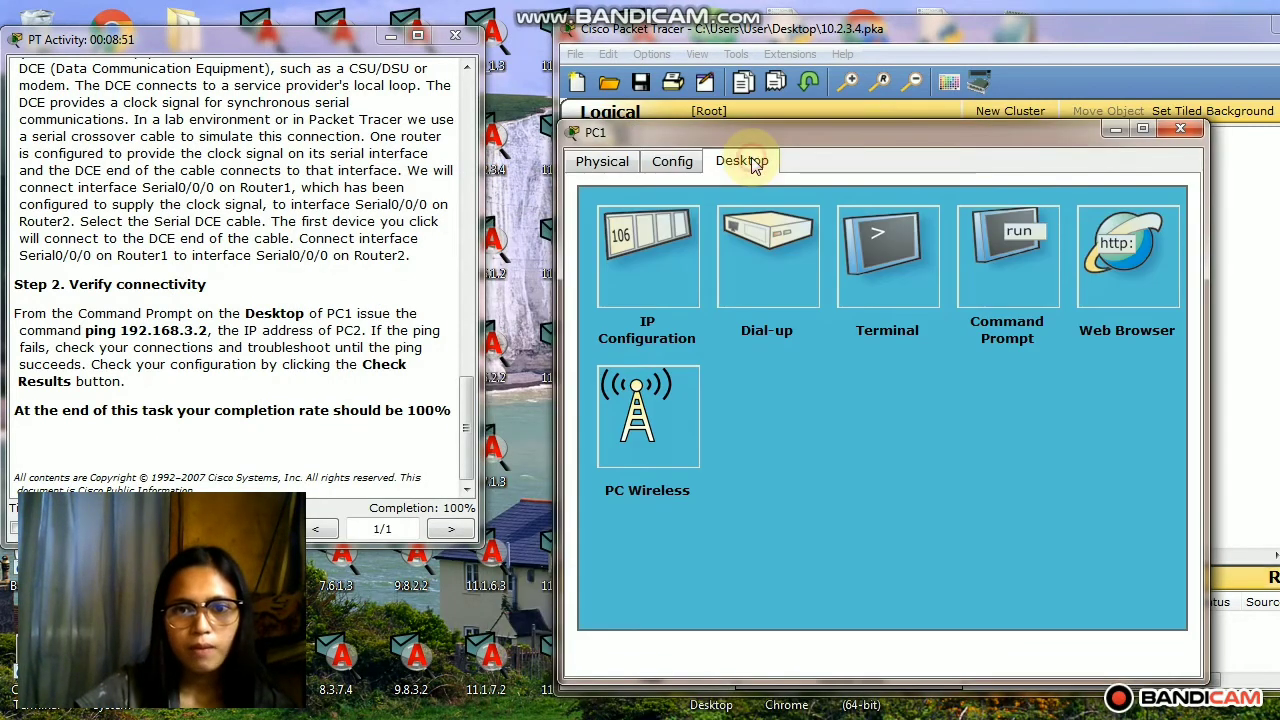
left_click(960, 288)
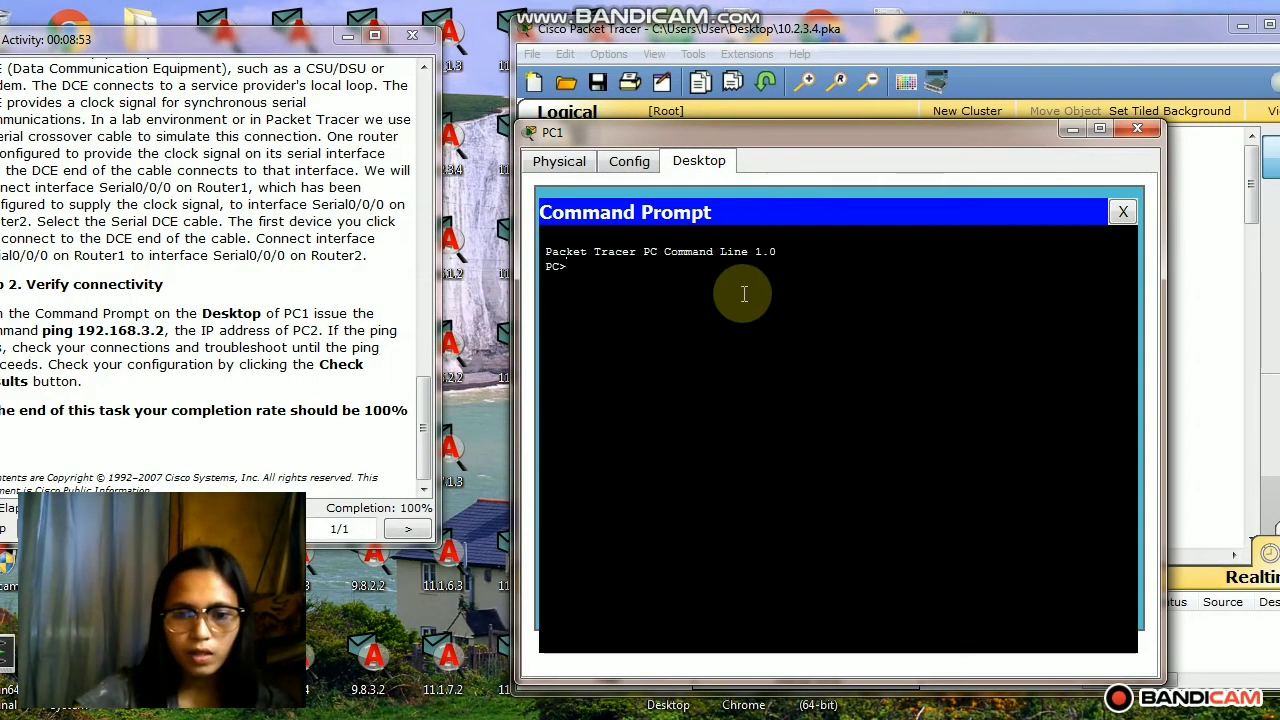
type("ping 192.16")
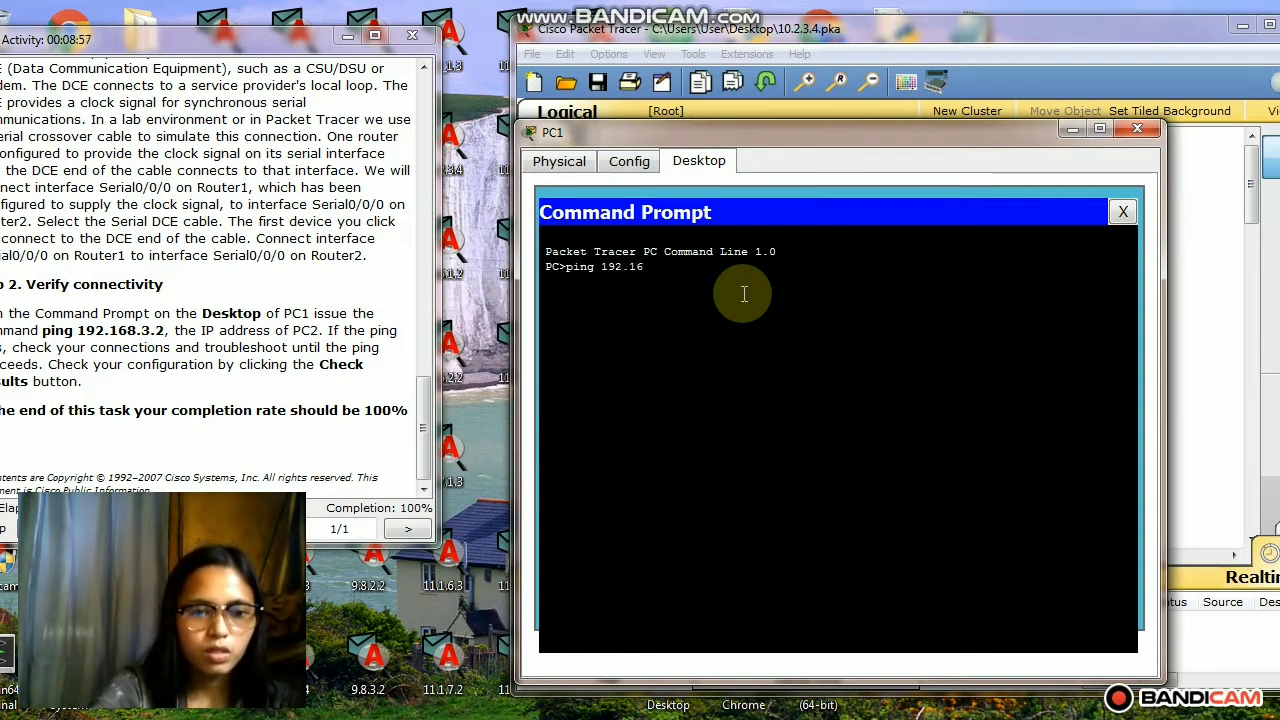
type("8.3.2")
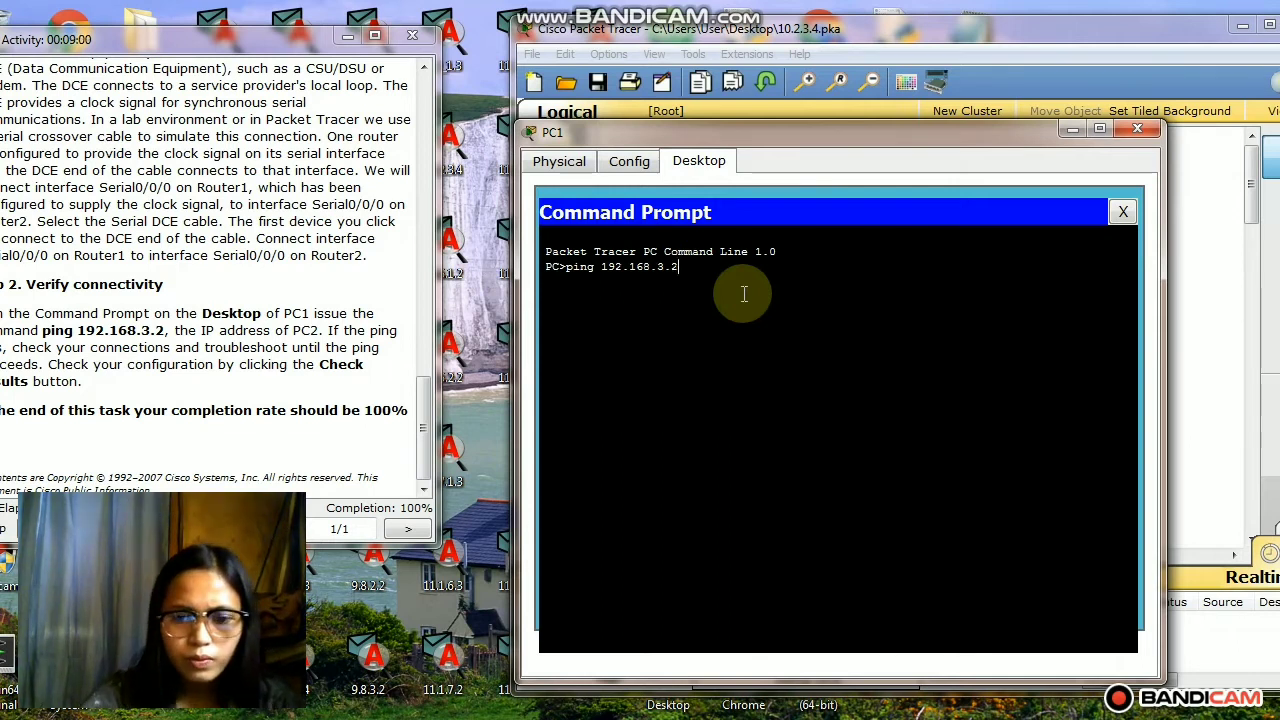
key("Return")
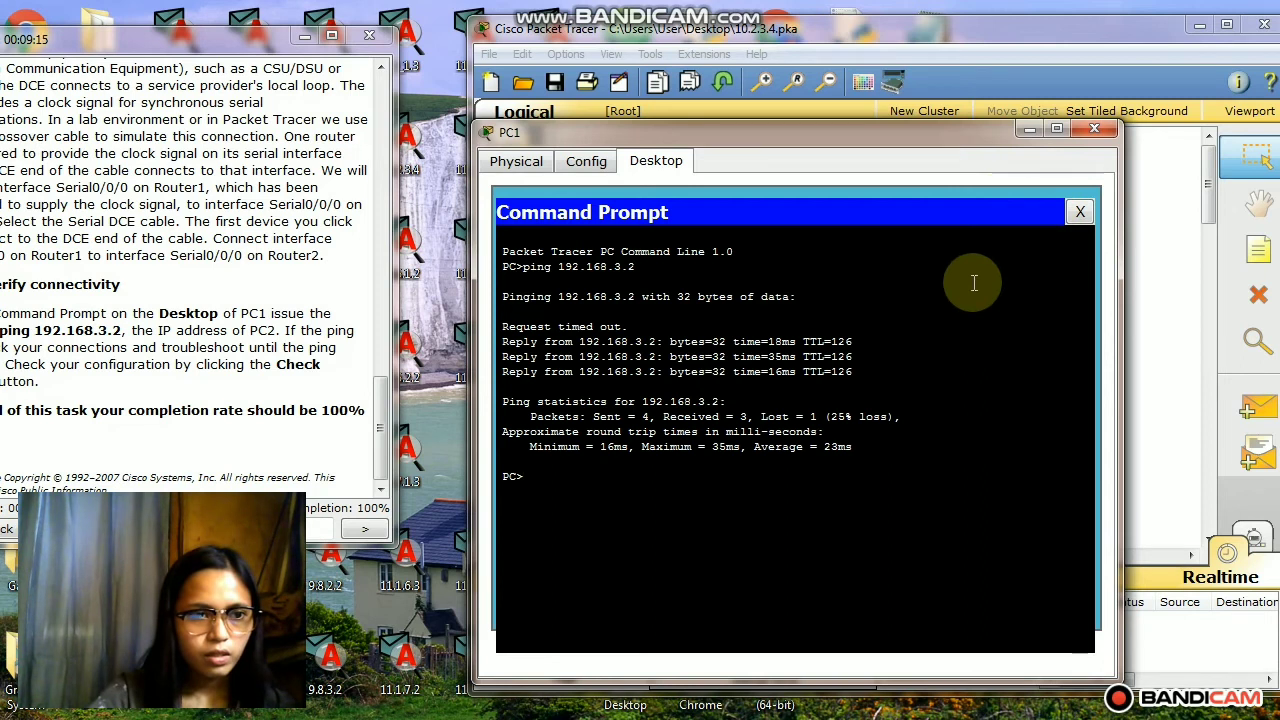
left_click(1094, 131)
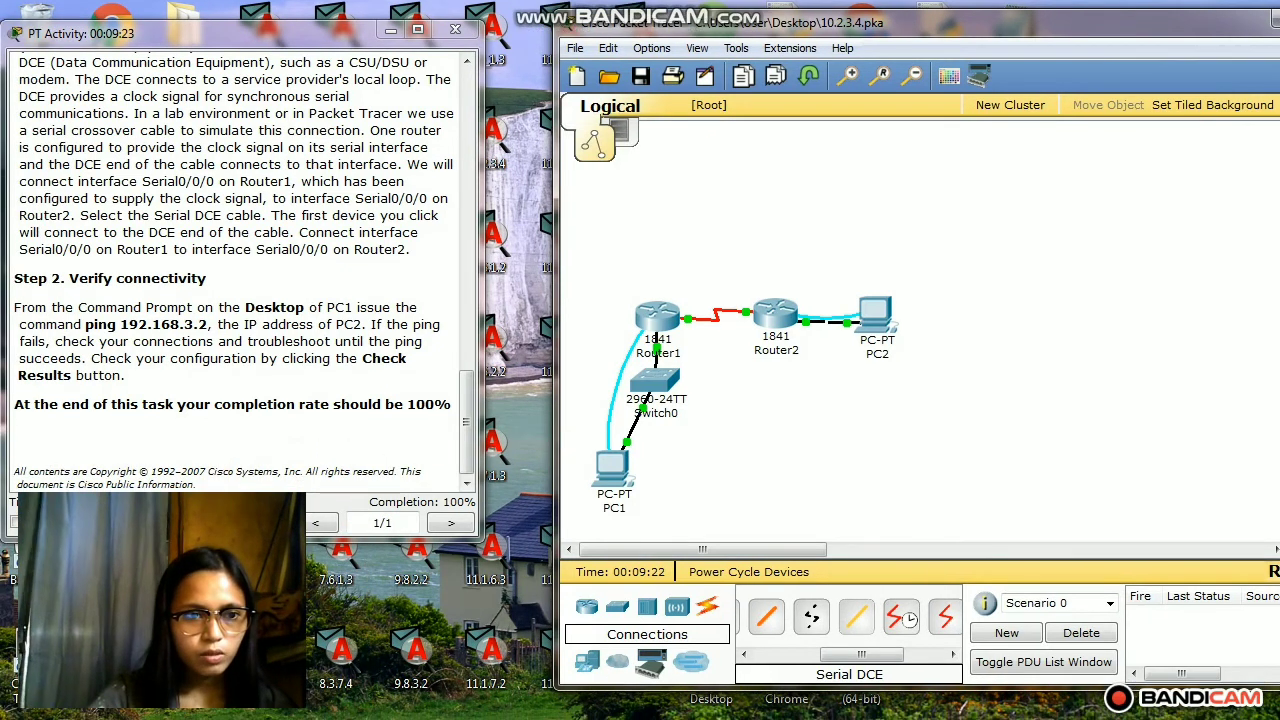
Check the activity results, reviewing the overall feedback, assessment items and connectivity tests, and close the results
left_click(60, 522)
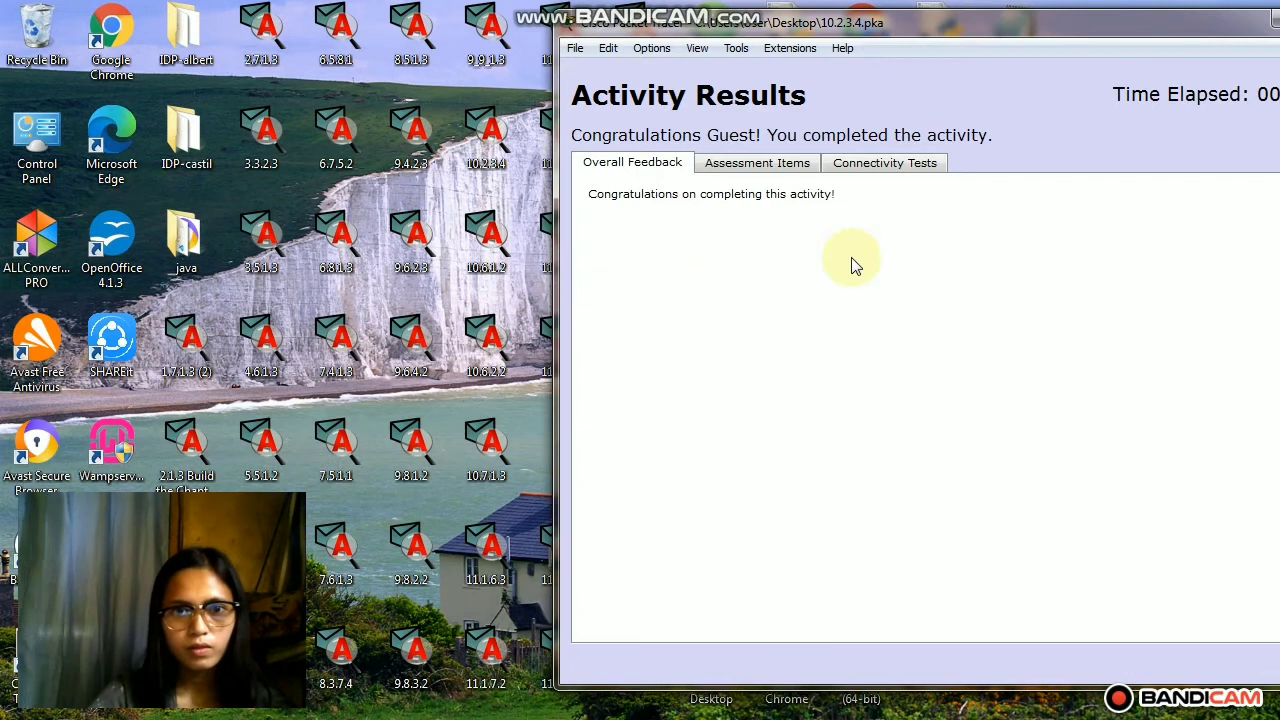
left_click(770, 177)
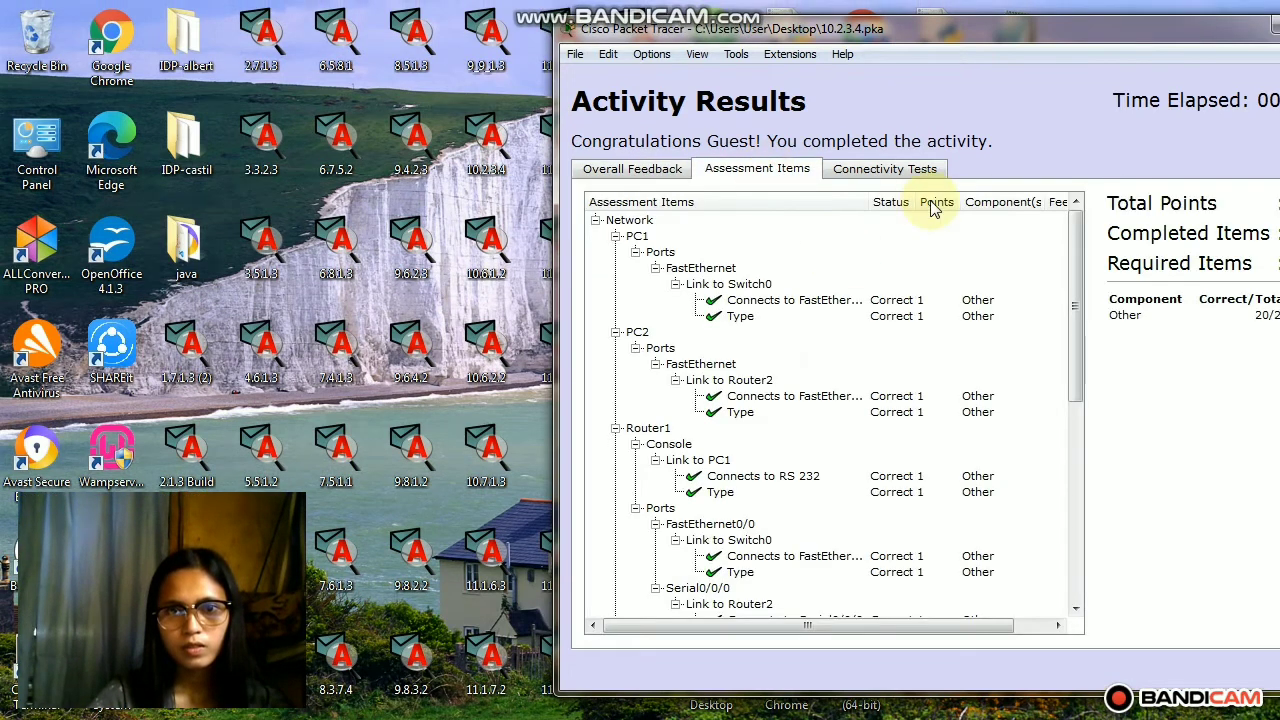
left_click(672, 172)
left_click(887, 172)
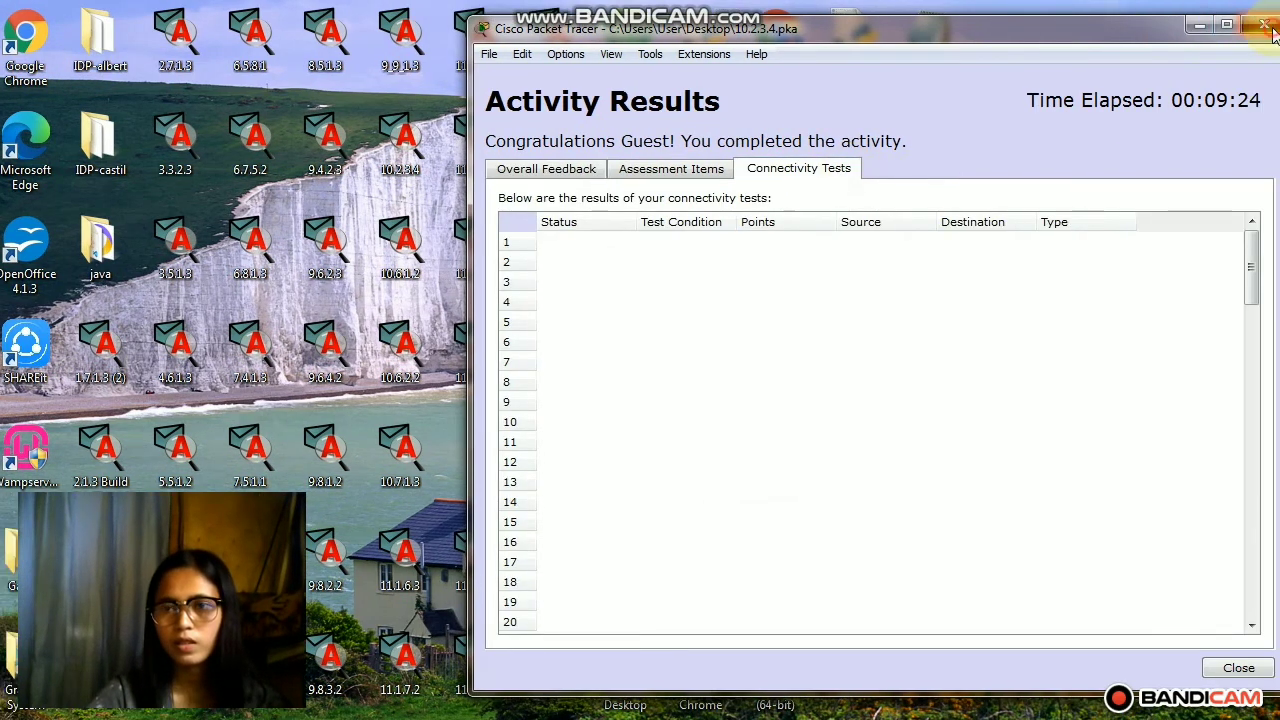
left_click(1266, 26)
left_click_drag(382, 162, 372, 470)
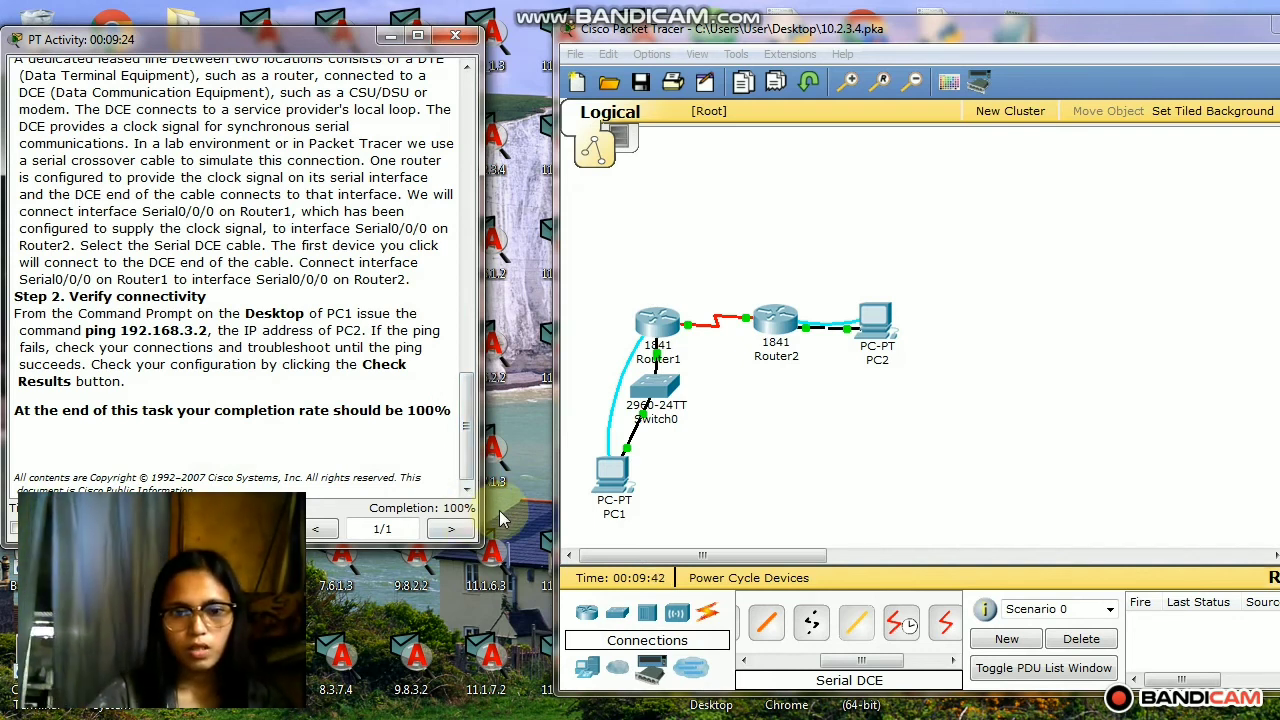
left_click_drag(466, 440, 496, 72)
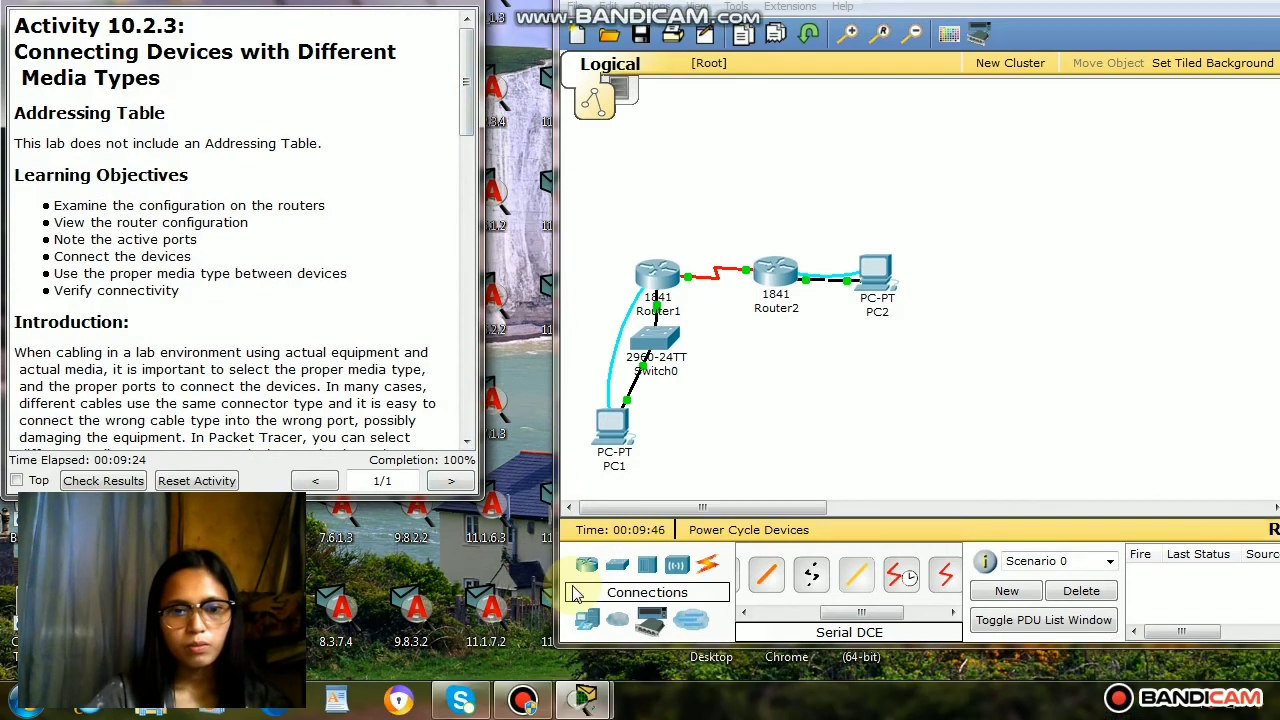